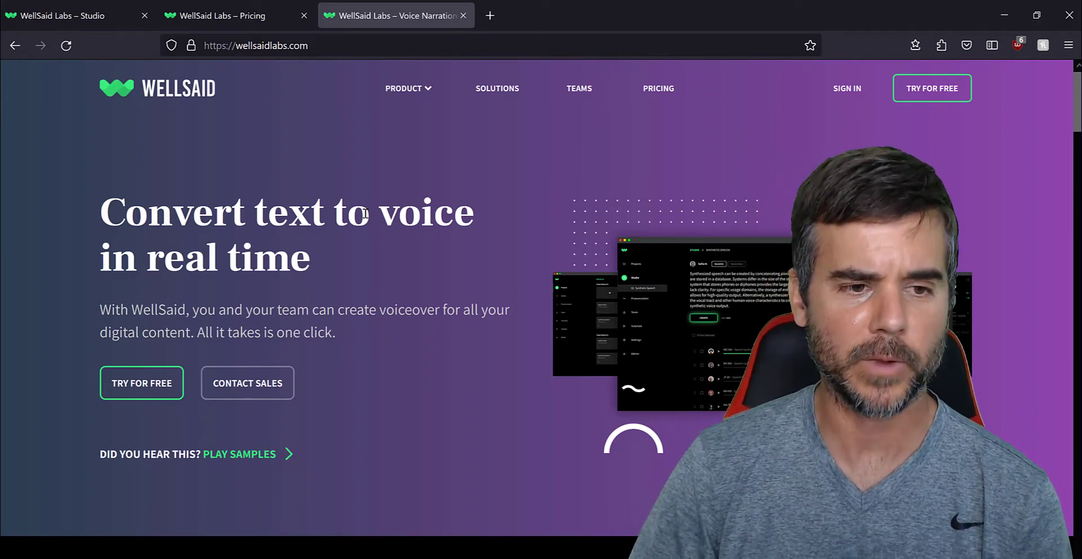
{"action": "scroll", "coordinate": [336, 293], "scroll_direction": "down", "scroll_amount": 1}
{"action": "scroll", "coordinate": [352, 291], "scroll_direction": "up", "scroll_amount": 1}
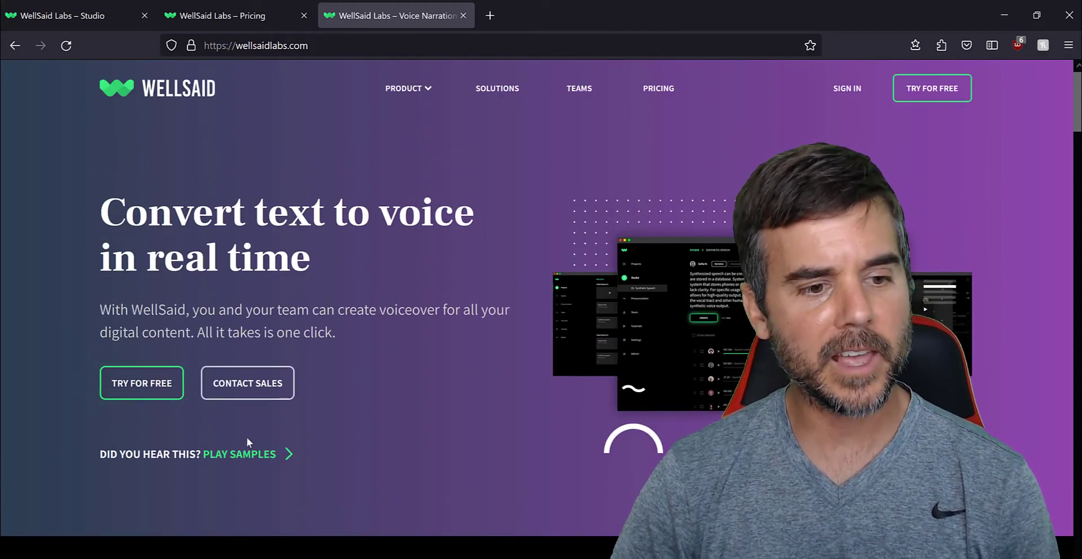
{"action": "left_click", "coordinate": [428, 92]}
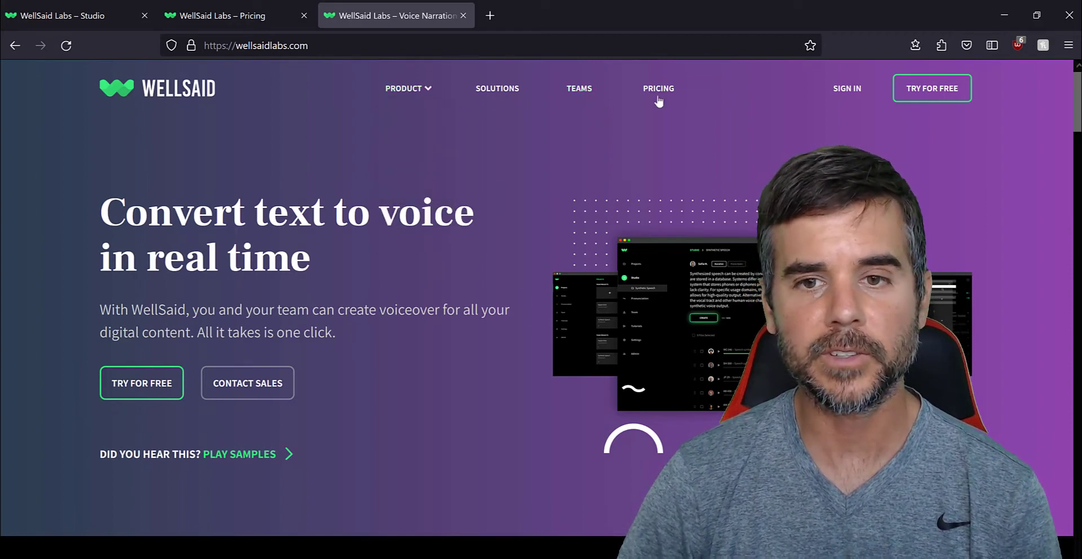
{"action": "scroll", "coordinate": [603, 172], "scroll_direction": "down", "scroll_amount": 5}
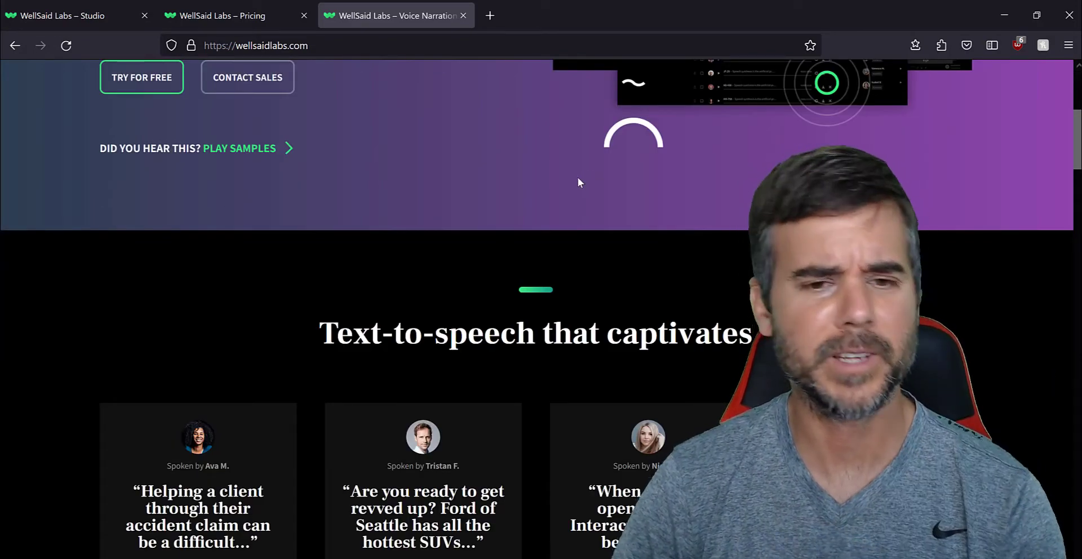
{"action": "scroll", "coordinate": [576, 178], "scroll_direction": "down", "scroll_amount": 15}
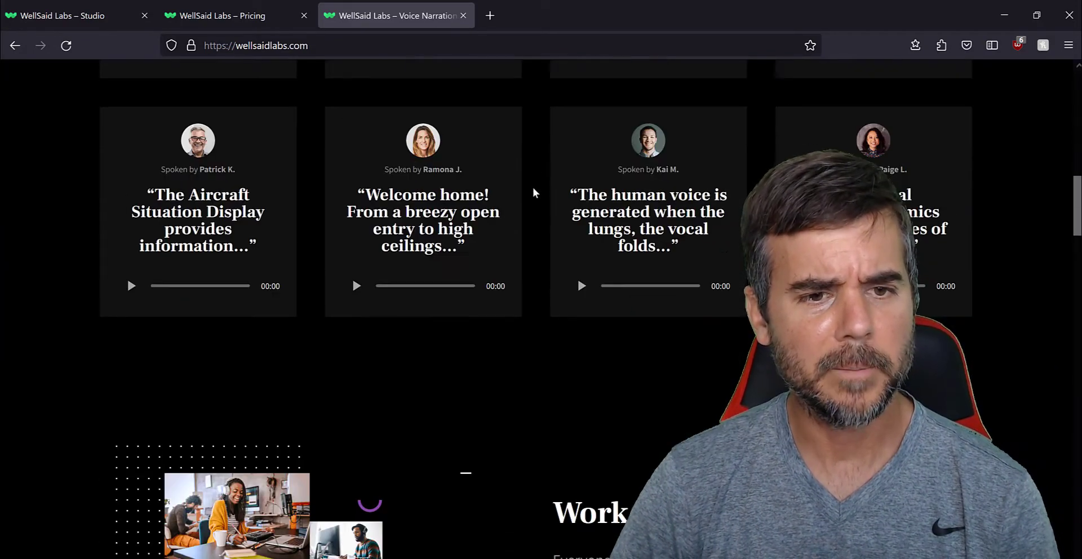
{"action": "scroll", "coordinate": [532, 194], "scroll_direction": "down", "scroll_amount": 20}
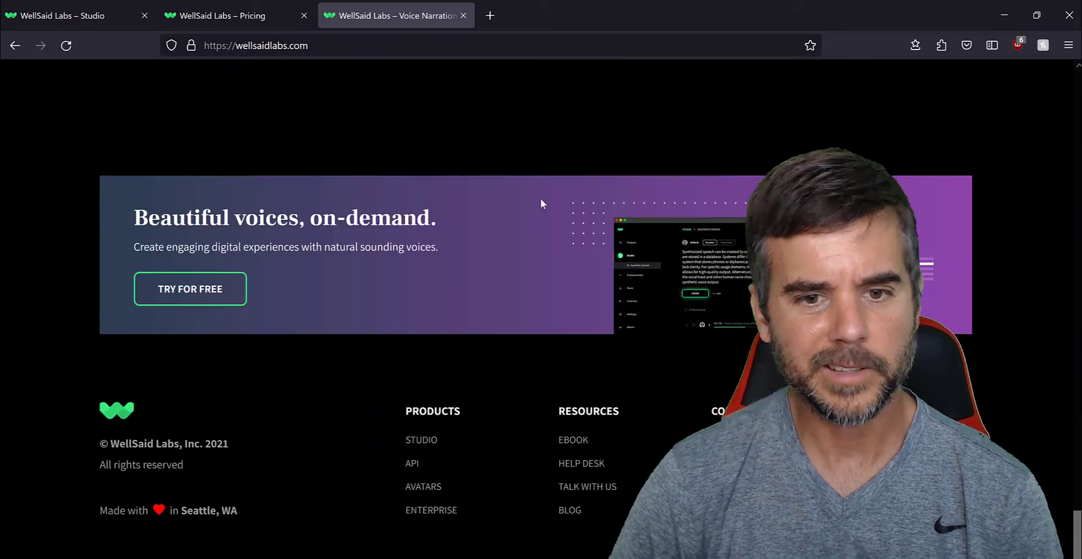
{"action": "scroll", "coordinate": [538, 203], "scroll_direction": "up", "scroll_amount": 6}
{"action": "scroll", "coordinate": [539, 211], "scroll_direction": "up", "scroll_amount": 20}
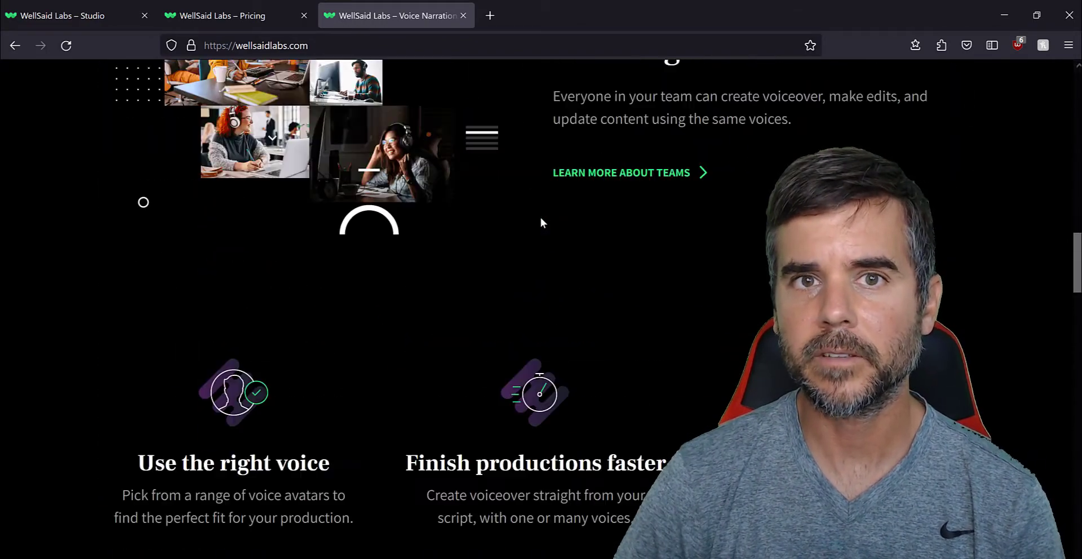
{"action": "scroll", "coordinate": [539, 218], "scroll_direction": "up", "scroll_amount": 3}
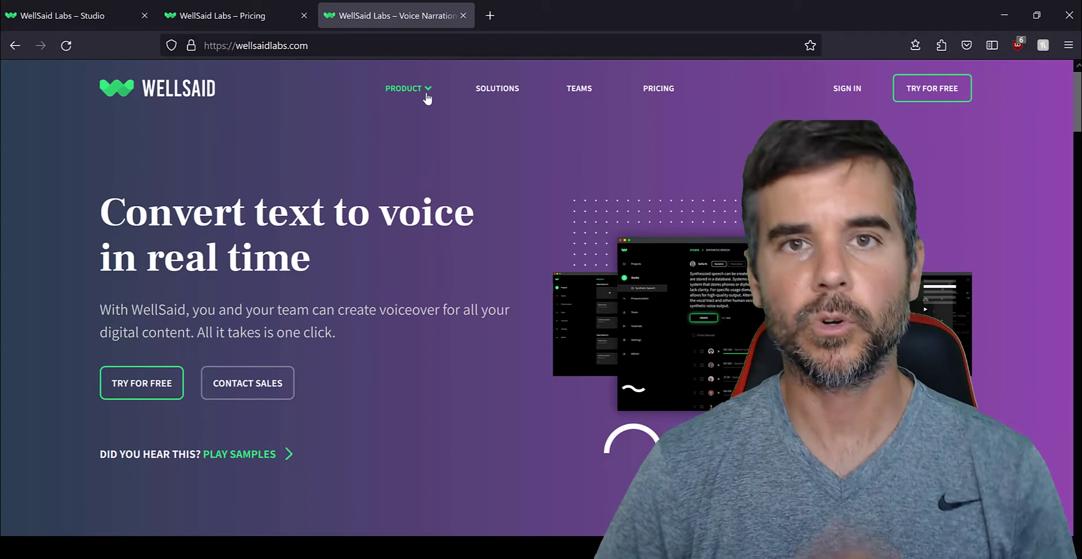
Return to the Studio tab and visit Projects, Studio and Pronunciation, ending on the Projects list.
{"action": "left_click", "coordinate": [85, 17]}
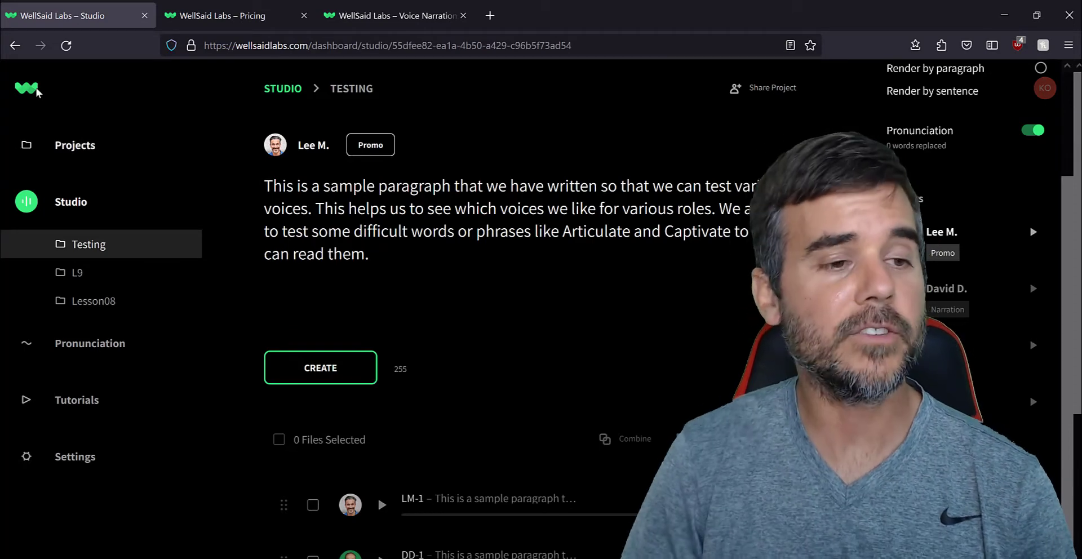
{"action": "left_click", "coordinate": [66, 148]}
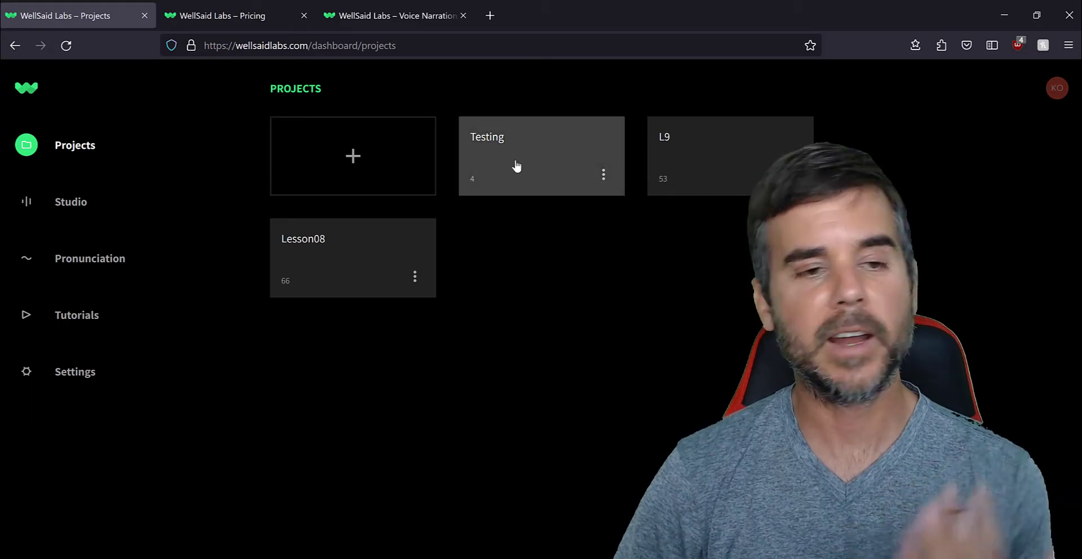
{"action": "left_click", "coordinate": [73, 203]}
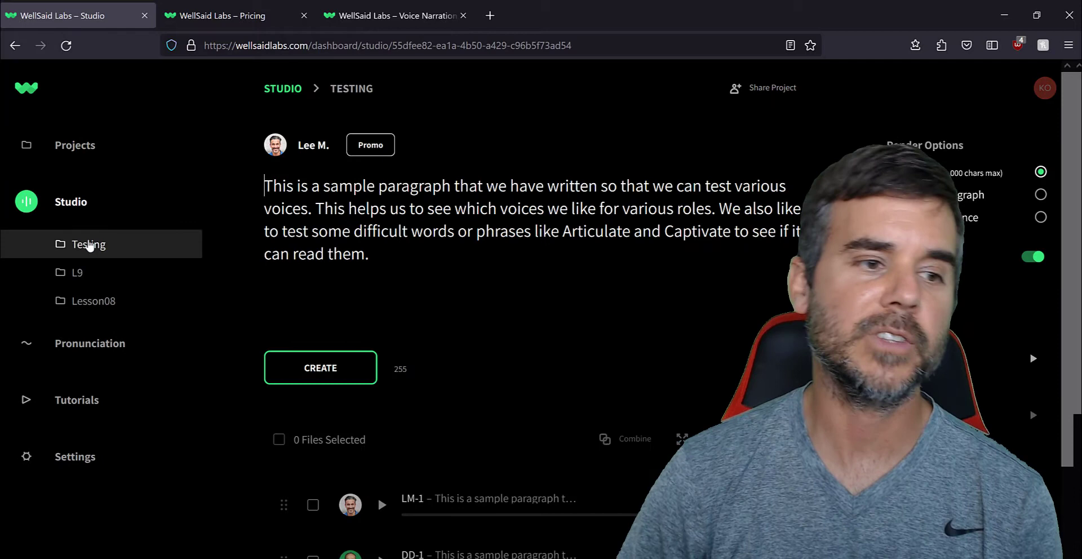
{"action": "left_click", "coordinate": [63, 352]}
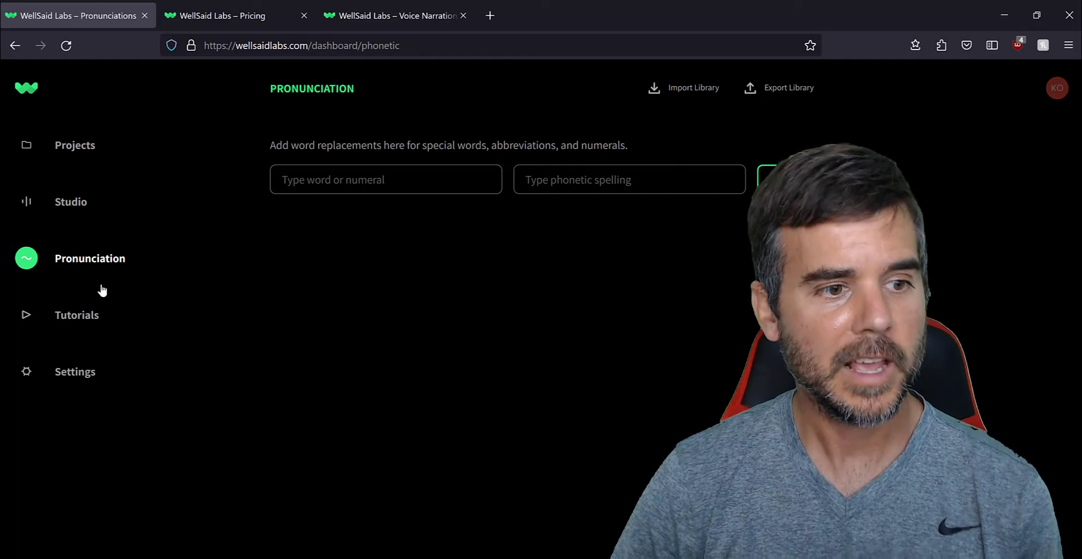
{"action": "left_click", "coordinate": [89, 146]}
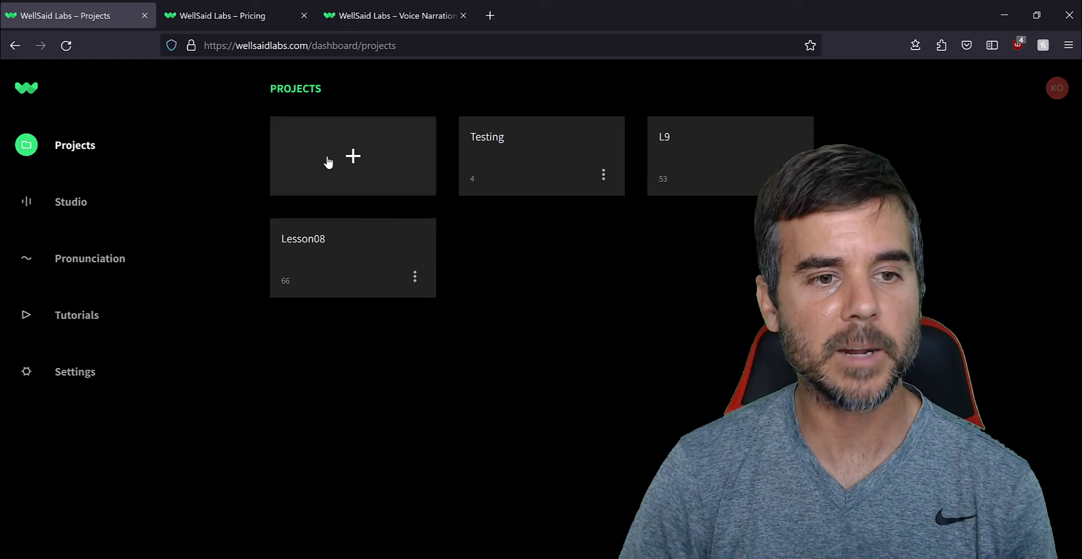
Open the Testing project, jump to the end of its sample paragraph, and scroll its takes.
{"action": "left_click", "coordinate": [530, 156]}
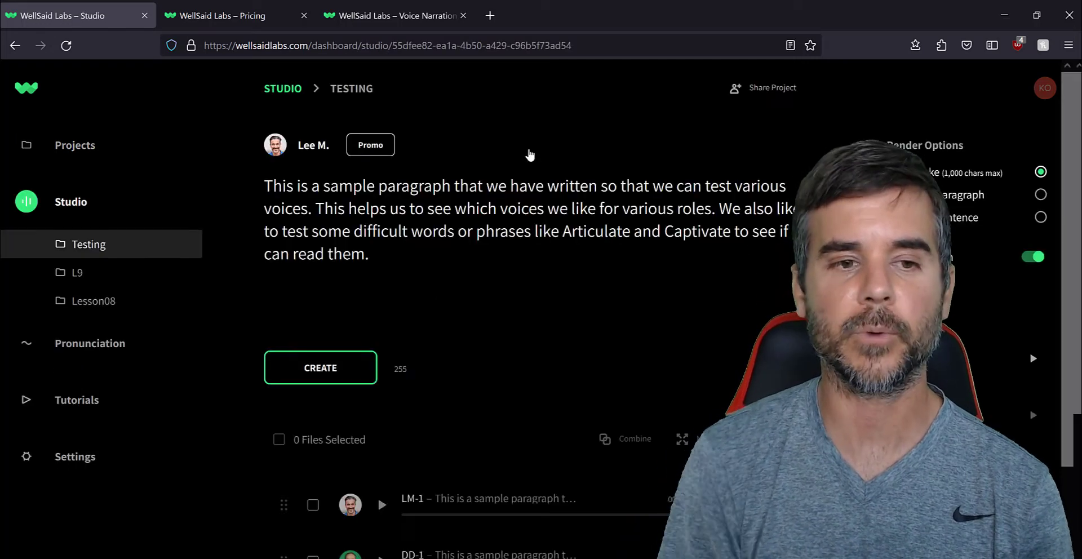
{"action": "key", "text": "ctrl+End"}
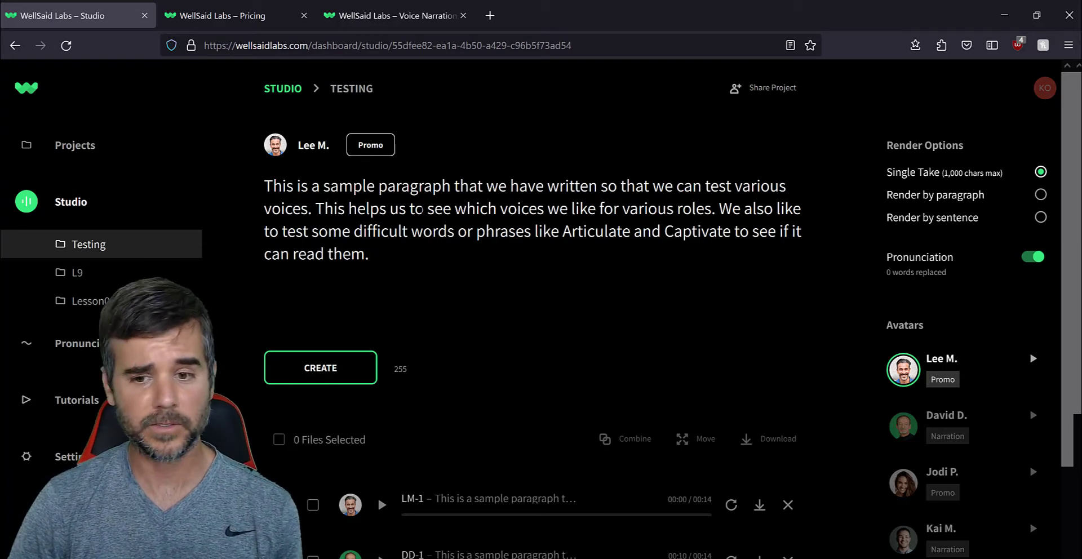
{"action": "scroll", "coordinate": [485, 235], "scroll_direction": "down", "scroll_amount": 2}
{"action": "scroll", "coordinate": [488, 235], "scroll_direction": "up", "scroll_amount": 2}
{"action": "scroll", "coordinate": [485, 235], "scroll_direction": "up", "scroll_amount": 1}
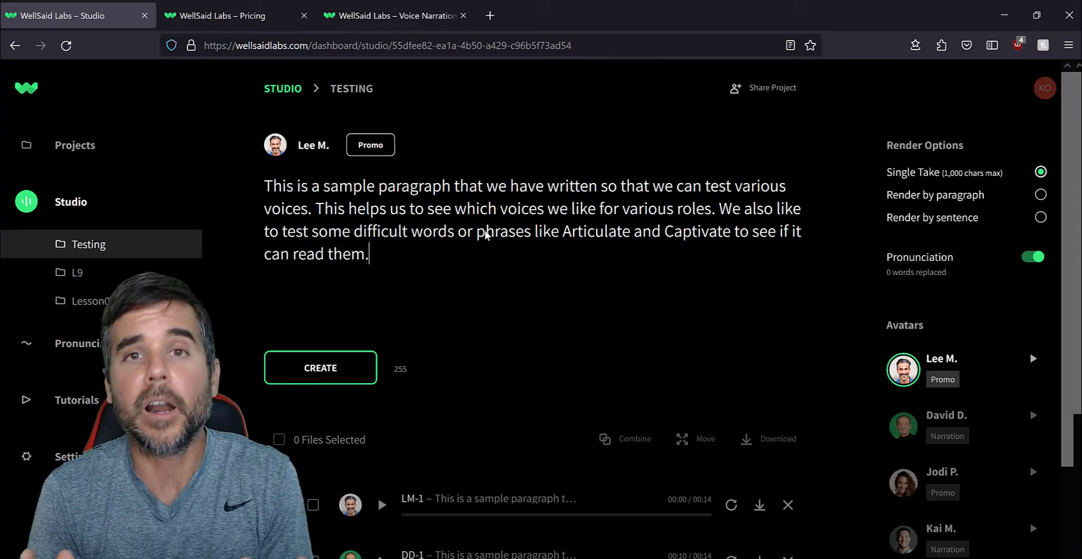
{"action": "scroll", "coordinate": [485, 235], "scroll_direction": "down", "scroll_amount": 2}
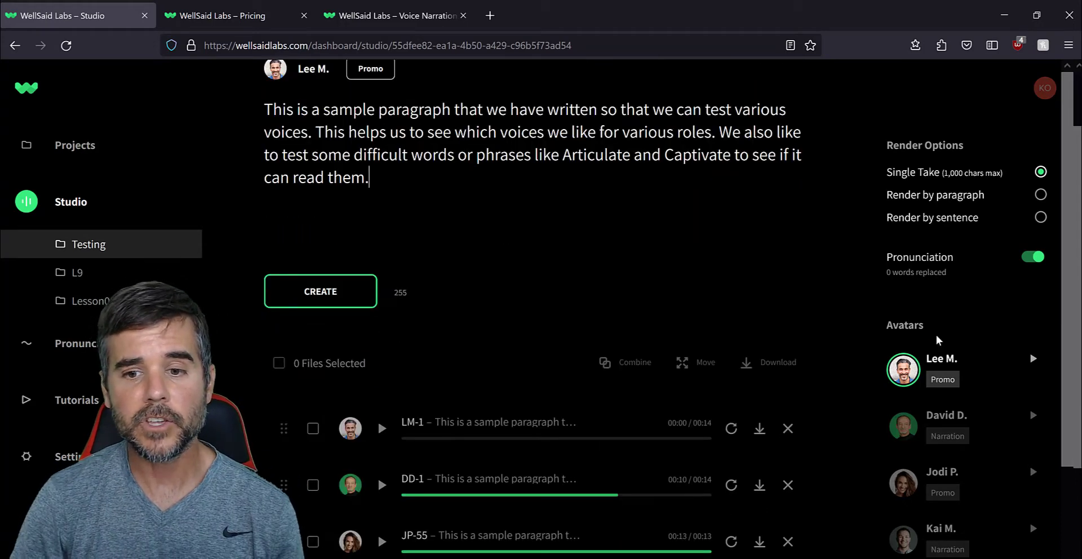
{"action": "scroll", "coordinate": [939, 340], "scroll_direction": "down", "scroll_amount": 3}
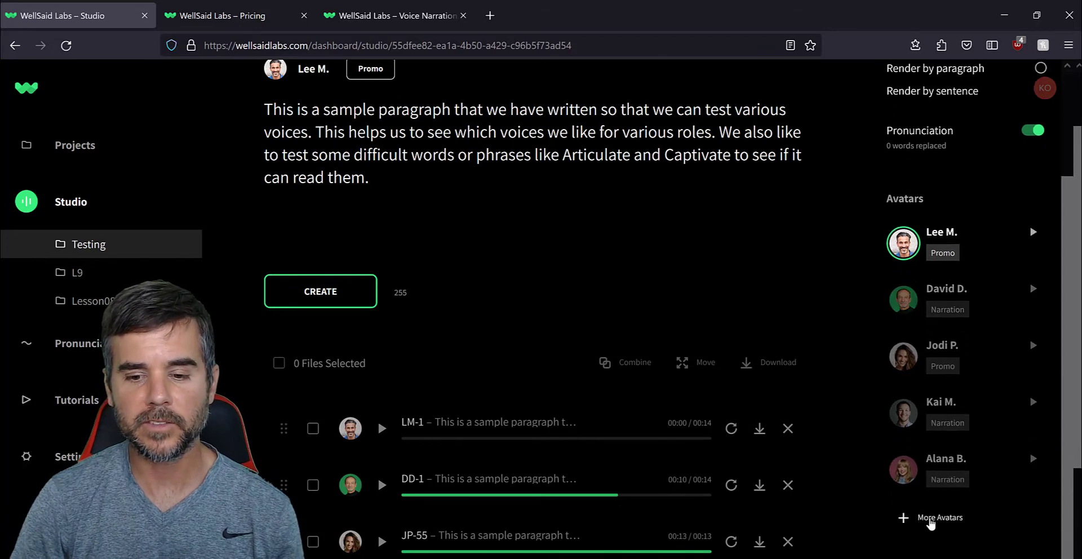
{"action": "left_click", "coordinate": [930, 519]}
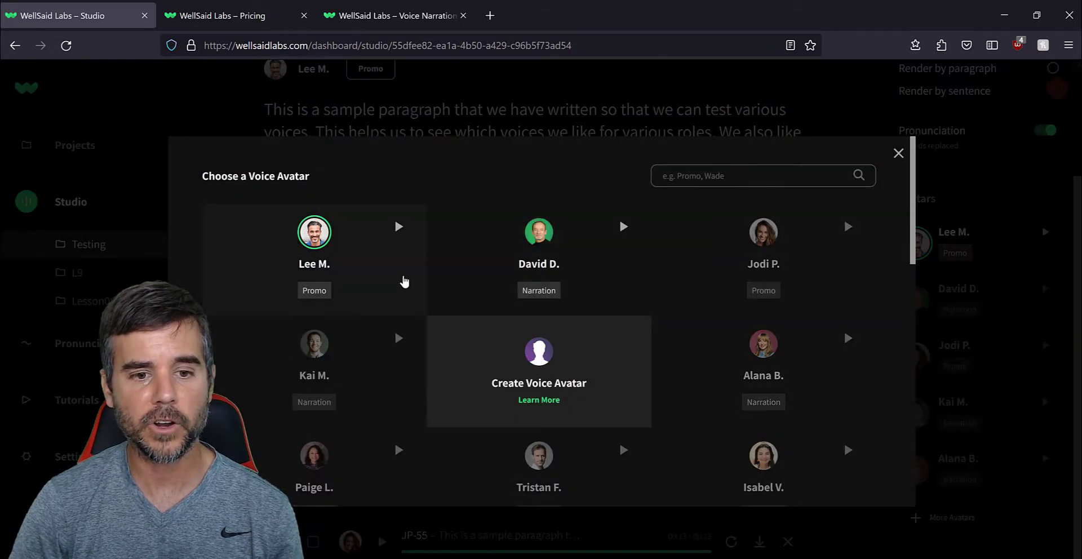
{"action": "scroll", "coordinate": [404, 282], "scroll_direction": "down", "scroll_amount": 10}
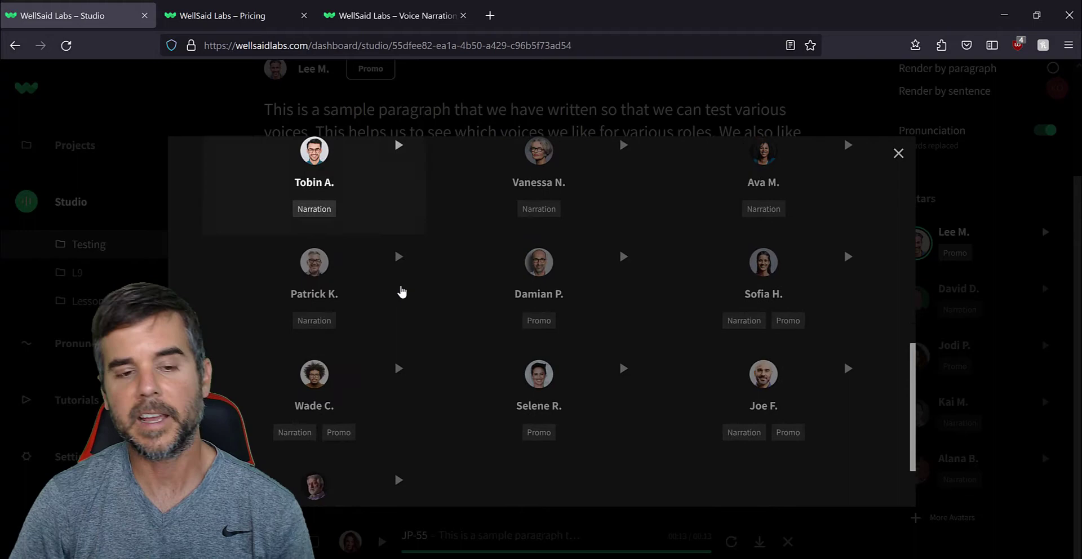
{"action": "scroll", "coordinate": [402, 292], "scroll_direction": "down", "scroll_amount": 2}
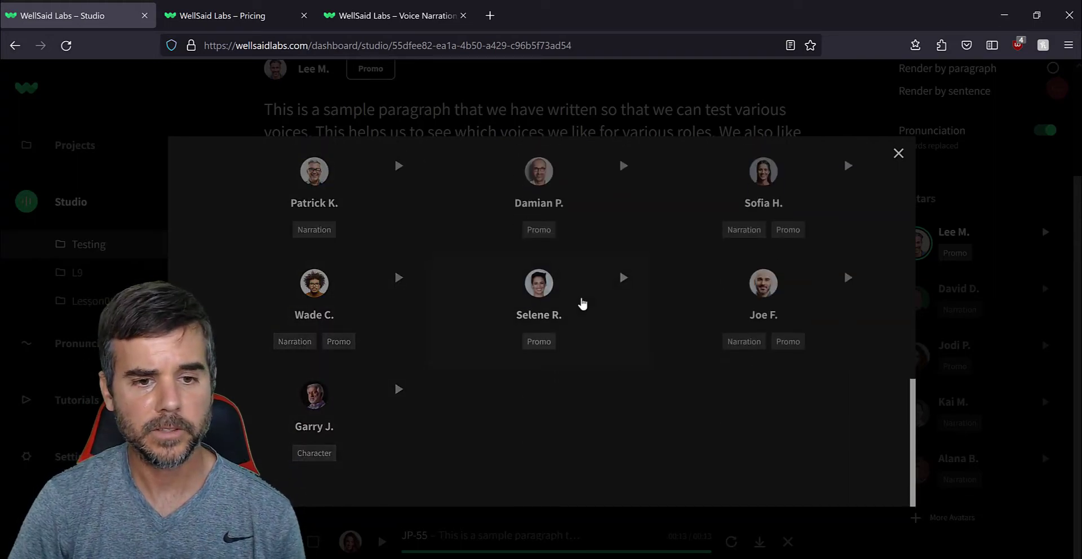
{"action": "scroll", "coordinate": [580, 227], "scroll_direction": "up", "scroll_amount": 2}
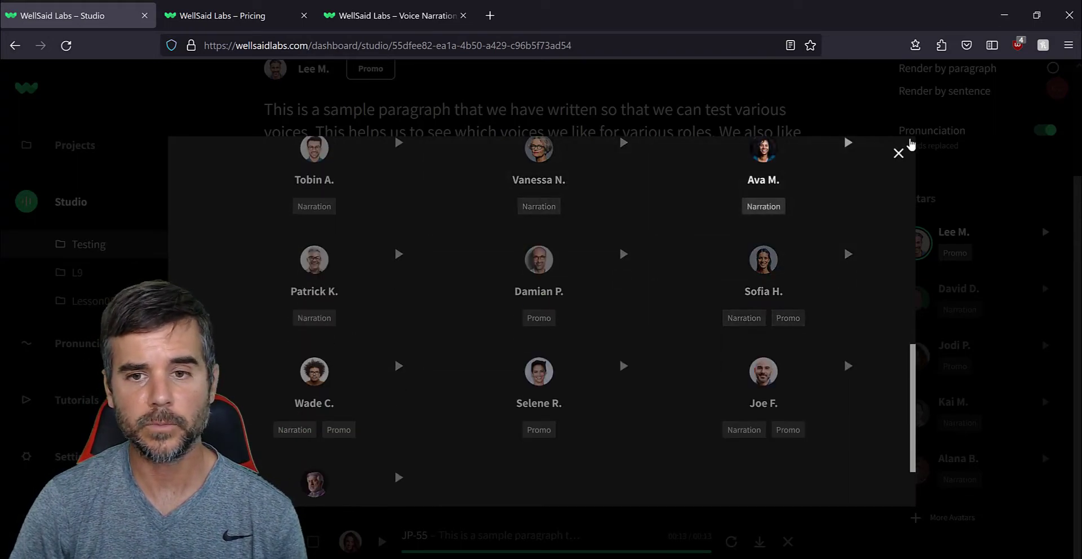
{"action": "left_click", "coordinate": [899, 153]}
{"action": "scroll", "coordinate": [384, 338], "scroll_direction": "up", "scroll_amount": 1}
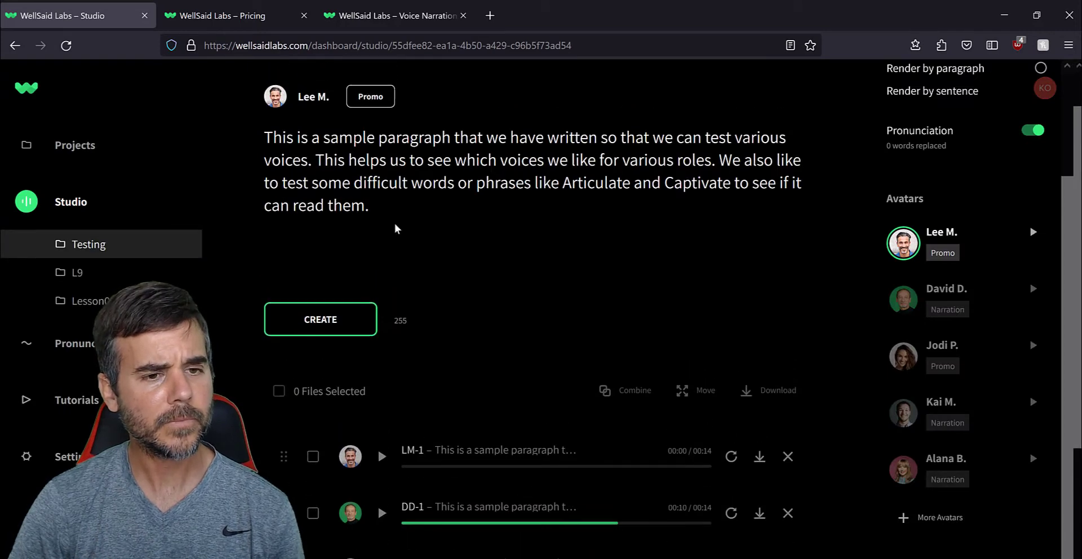
{"action": "scroll", "coordinate": [395, 228], "scroll_direction": "up", "scroll_amount": 1}
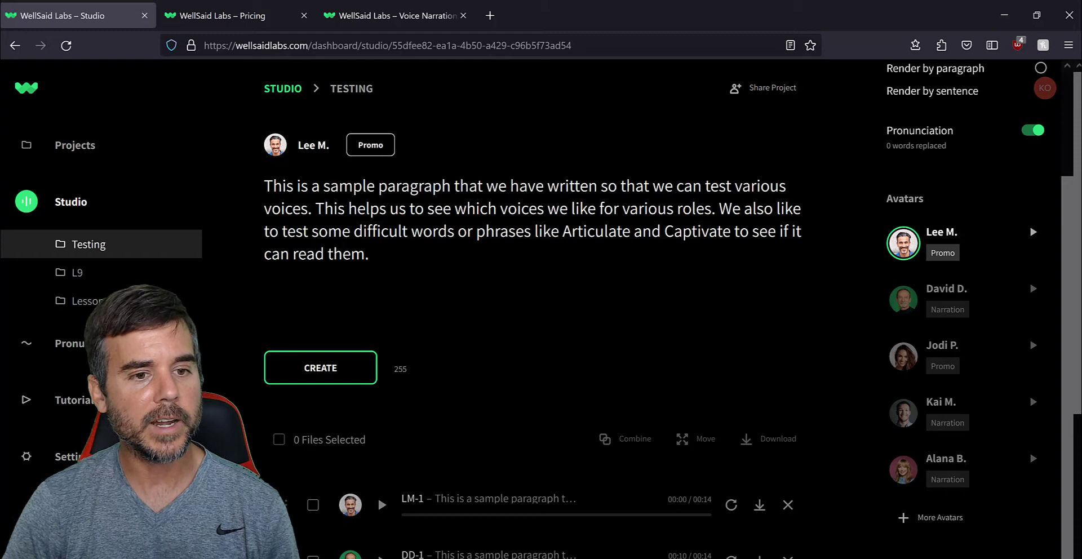
Scroll the Testing studio past the LM-1, DD-1 and JP-55 takes to reveal KM-1.
{"action": "left_click_drag", "start_coordinate": [370, 255], "coordinate": [291, 210]}
{"action": "scroll", "coordinate": [434, 345], "scroll_direction": "down", "scroll_amount": 3}
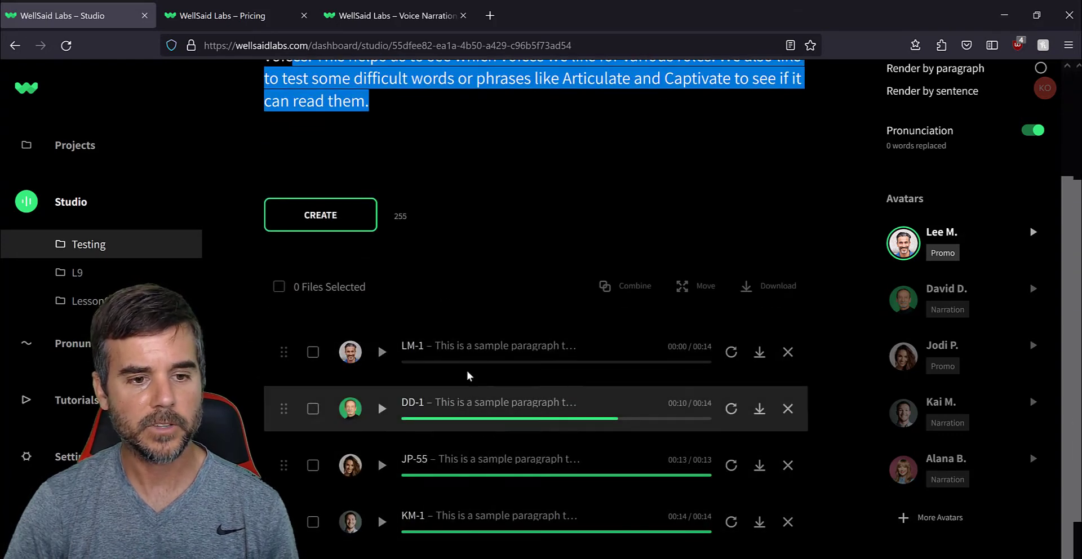
{"action": "scroll", "coordinate": [480, 338], "scroll_direction": "down", "scroll_amount": 1}
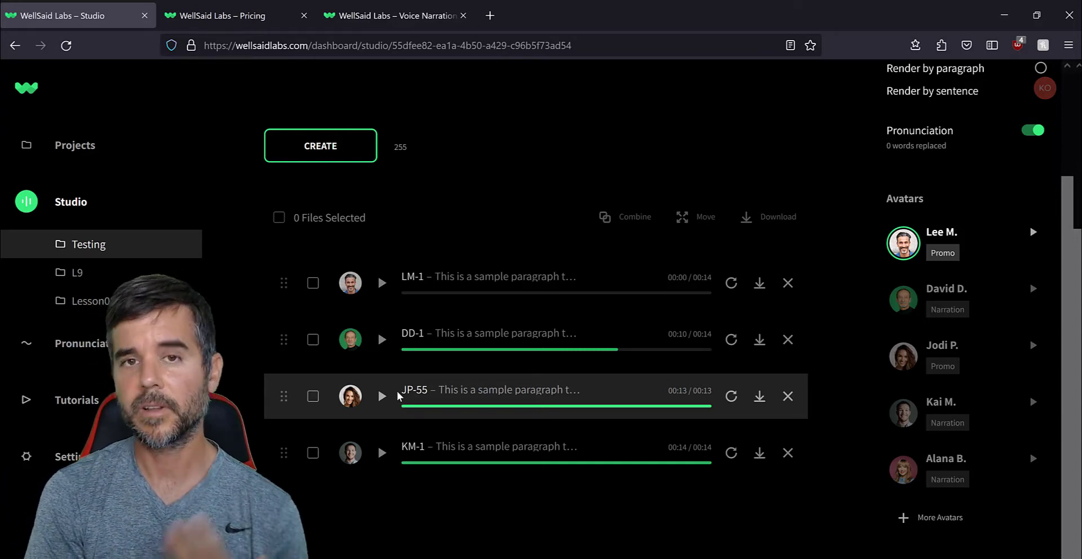
{"action": "scroll", "coordinate": [398, 395], "scroll_direction": "up", "scroll_amount": 1}
{"action": "scroll", "coordinate": [397, 395], "scroll_direction": "up", "scroll_amount": 4}
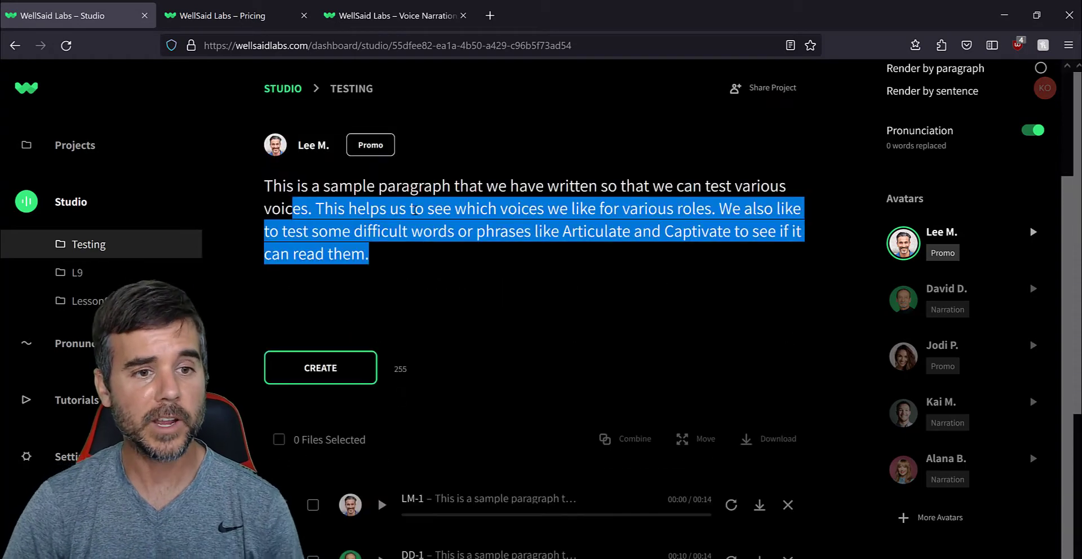
{"action": "left_click", "coordinate": [409, 208]}
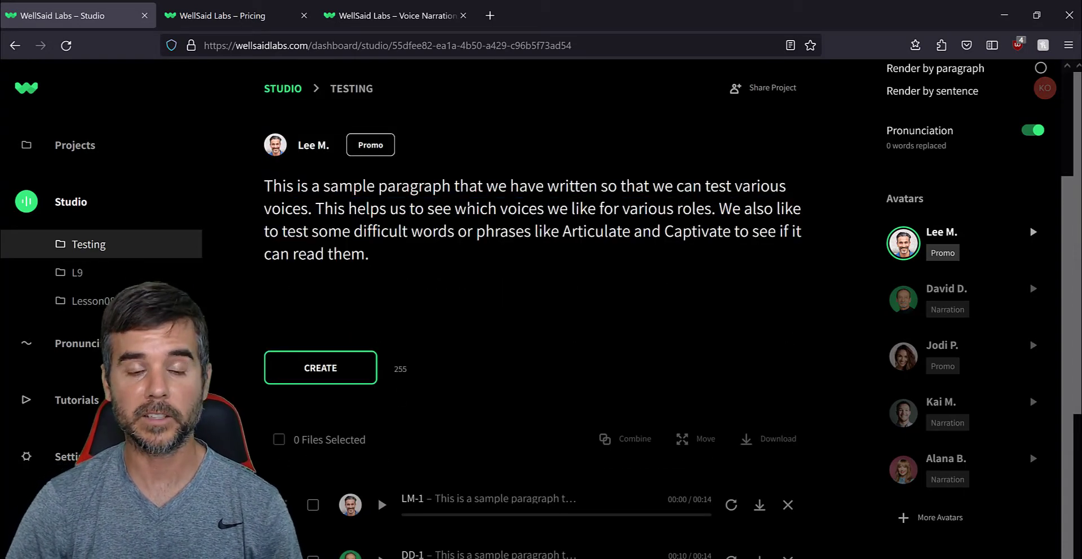
{"action": "scroll", "coordinate": [533, 310], "scroll_direction": "down", "scroll_amount": 3}
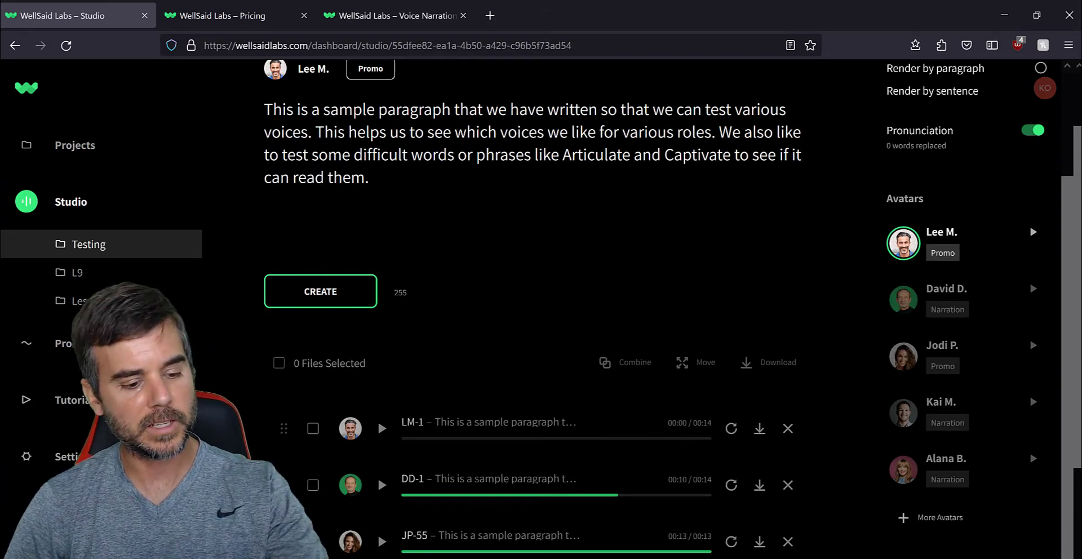
{"action": "key", "text": "XF86AudioRaiseVolume"}
{"action": "key", "text": "XF86AudioRaiseVolume"}
{"action": "key", "text": "XF86AudioRaiseVolume"}
{"action": "key", "text": "XF86AudioRaiseVolume"}
{"action": "key", "text": "XF86AudioRaiseVolume"}
{"action": "key", "text": "XF86AudioRaiseVolume"}
{"action": "key", "text": "XF86AudioRaiseVolume"}
{"action": "key", "text": "XF86AudioRaiseVolume"}
{"action": "key", "text": "XF86AudioRaiseVolume"}
{"action": "key", "text": "XF86AudioRaiseVolume"}
{"action": "key", "text": "XF86AudioRaiseVolume"}
{"action": "key", "text": "XF86AudioRaiseVolume"}
{"action": "key", "text": "XF86AudioRaiseVolume"}
{"action": "key", "text": "XF86AudioRaiseVolume"}
{"action": "key", "text": "XF86AudioRaiseVolume"}
{"action": "key", "text": "XF86AudioRaiseVolume"}
{"action": "key", "text": "XF86AudioRaiseVolume"}
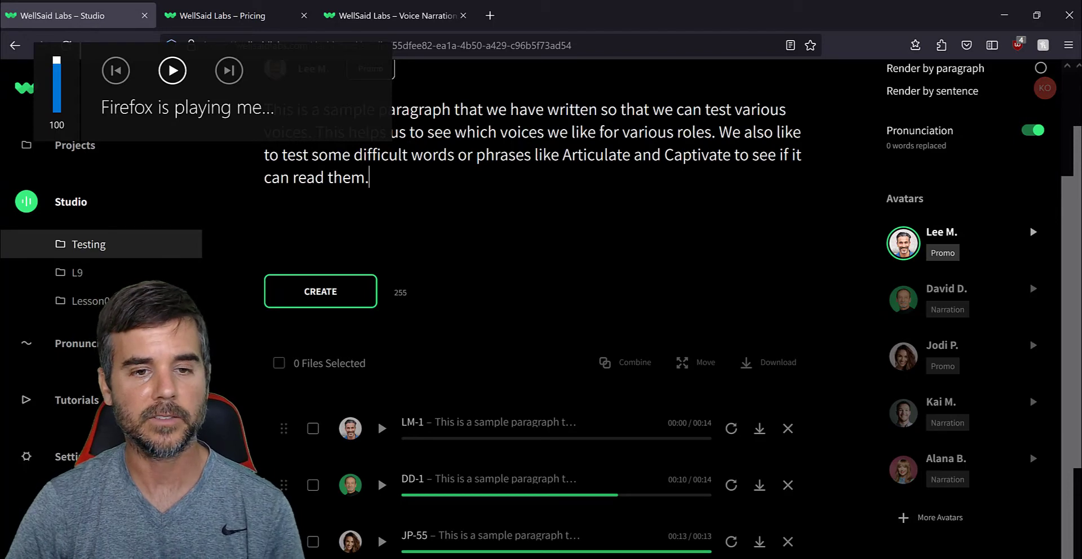
{"action": "scroll", "coordinate": [535, 170], "scroll_direction": "down", "scroll_amount": 3}
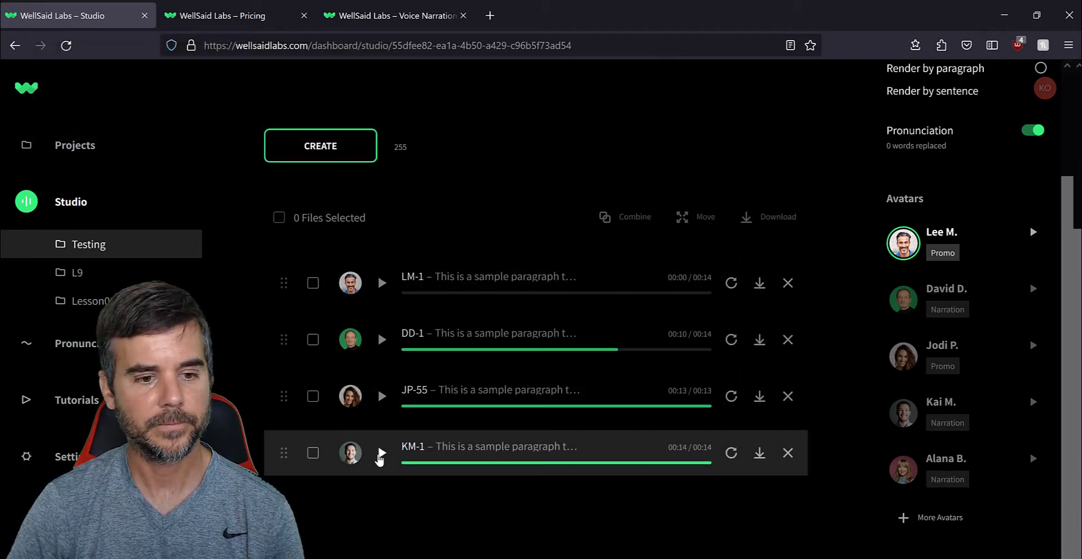
Play the KM-1 clip, replay and stop it, then play the JP-55 clip.
{"action": "left_click", "coordinate": [378, 452]}
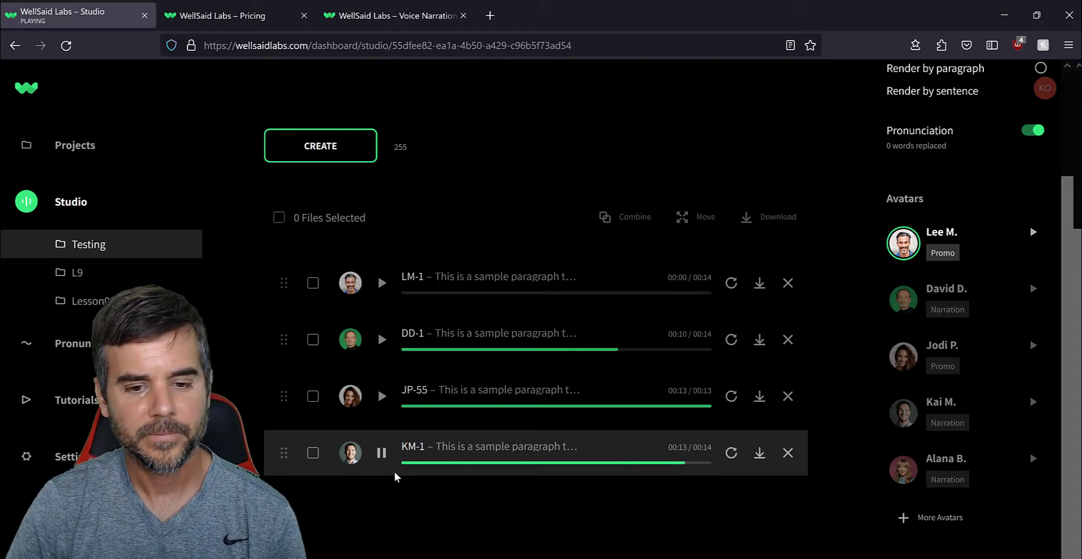
{"action": "left_click", "coordinate": [382, 454]}
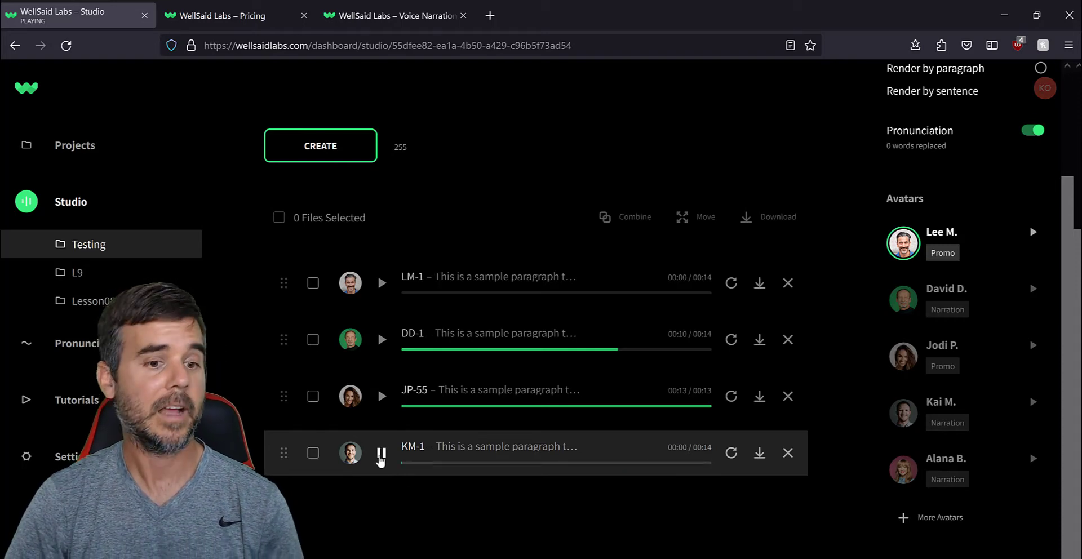
{"action": "left_click", "coordinate": [381, 454]}
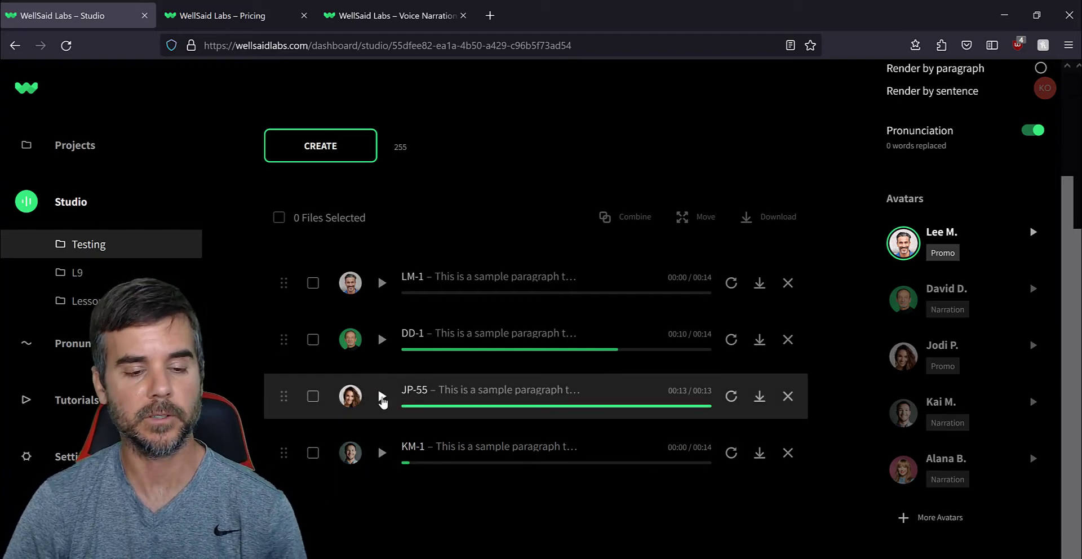
{"action": "left_click", "coordinate": [382, 397]}
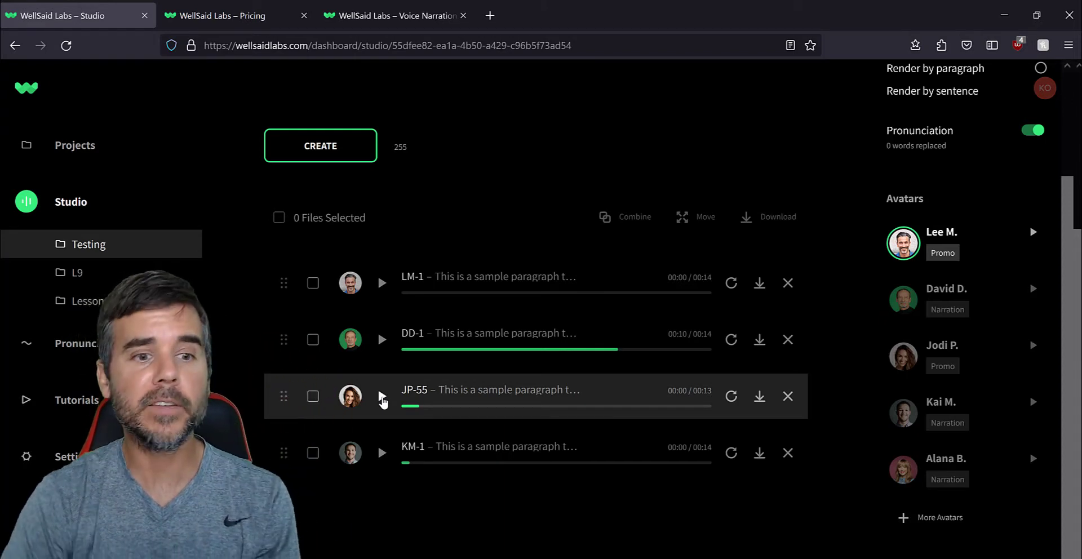
{"action": "mouse_move", "coordinate": [413, 299]}
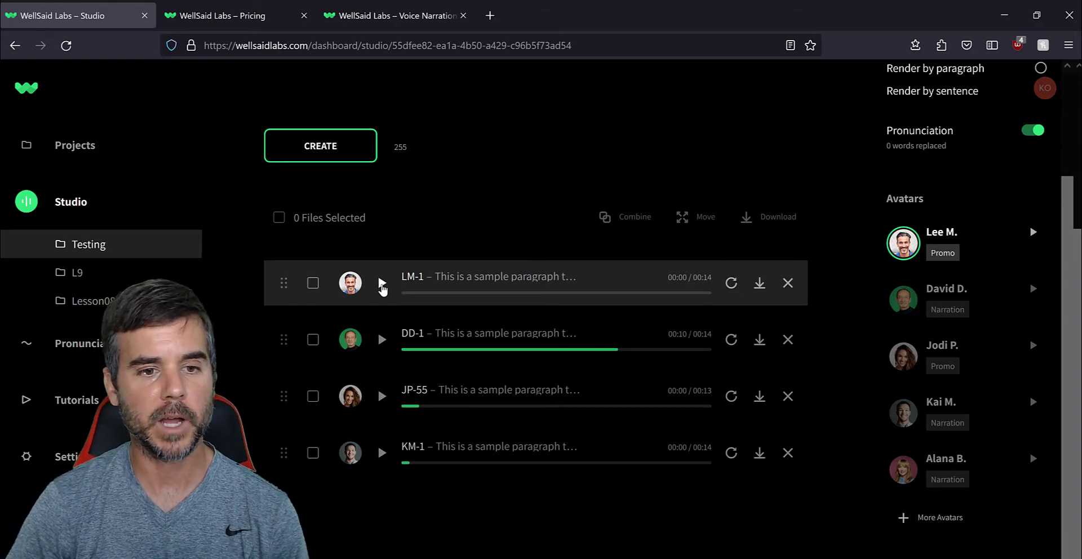
Preview part of the LM-1 clip, then bring up the full voice avatar catalogue.
{"action": "left_click", "coordinate": [382, 287]}
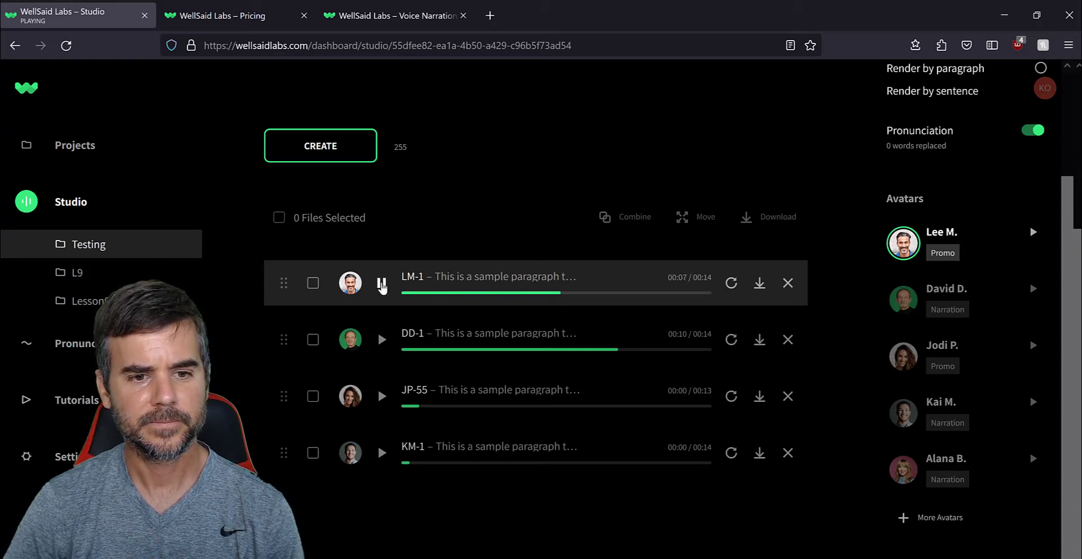
{"action": "left_click", "coordinate": [381, 283]}
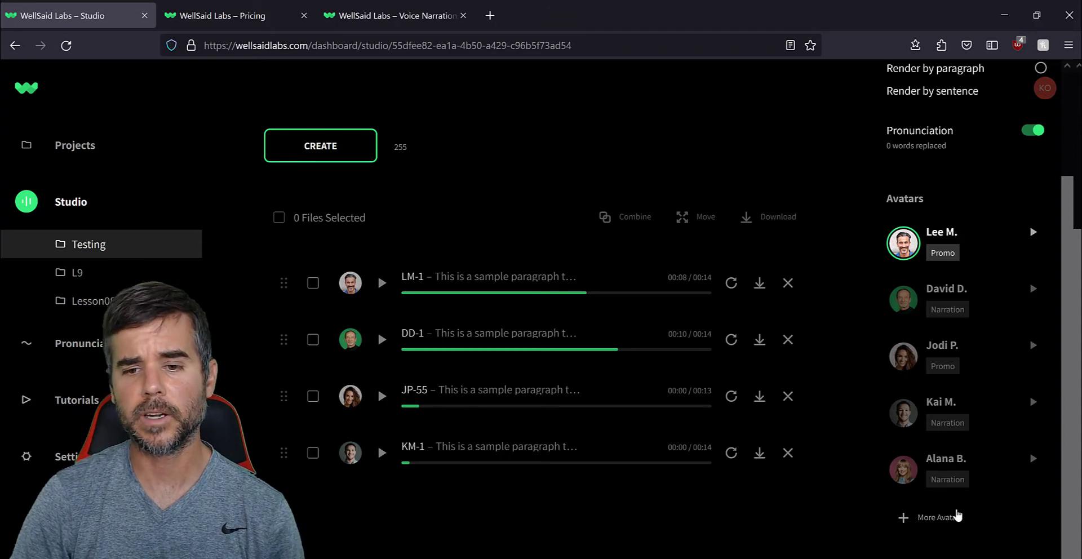
{"action": "left_click", "coordinate": [957, 515]}
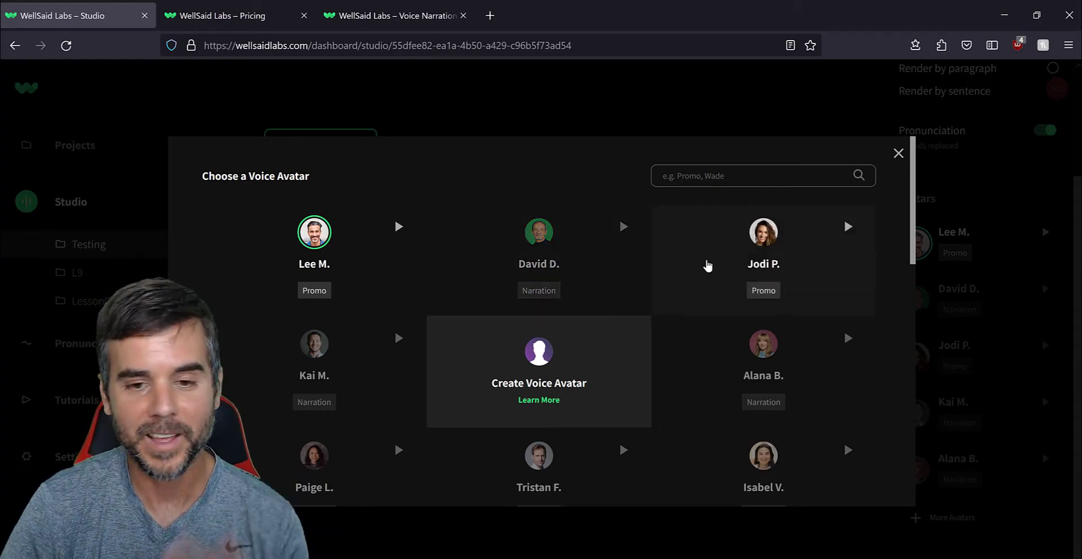
Choose Jeremy G. as the narrator and render the sample paragraph as a new clip.
{"action": "scroll", "coordinate": [708, 265], "scroll_direction": "down", "scroll_amount": 3}
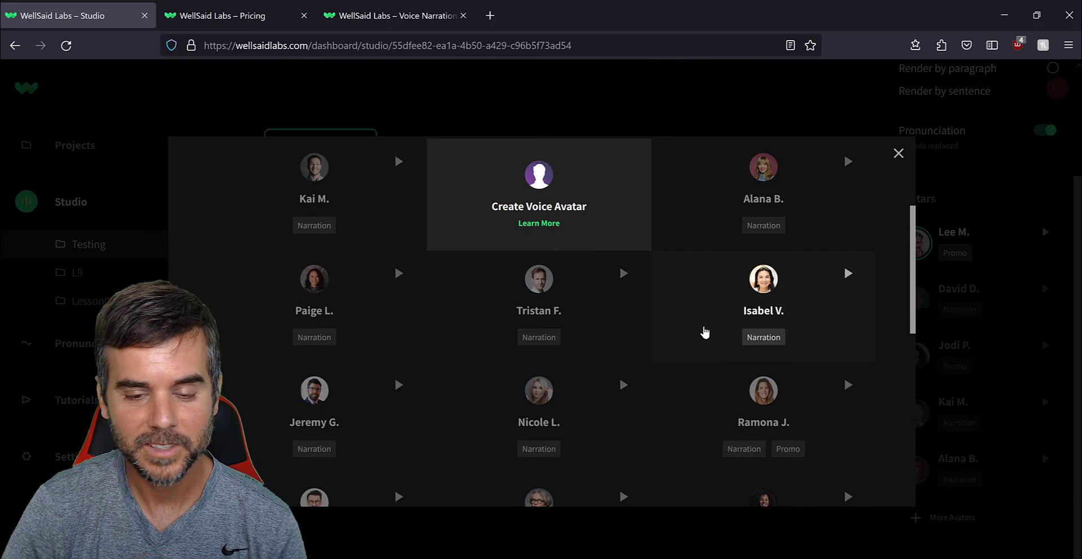
{"action": "scroll", "coordinate": [350, 316], "scroll_direction": "down", "scroll_amount": 3}
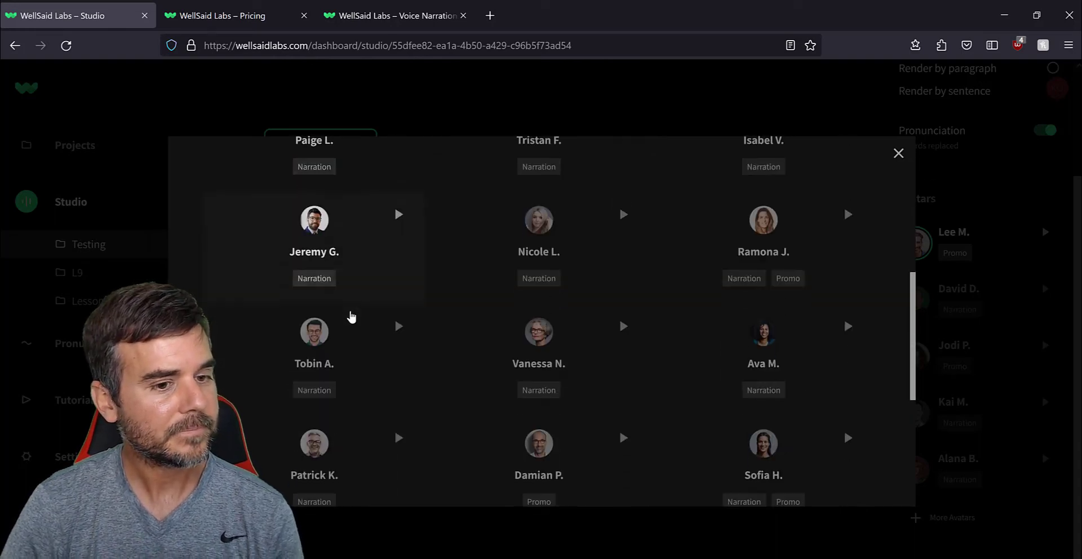
{"action": "left_click", "coordinate": [361, 251]}
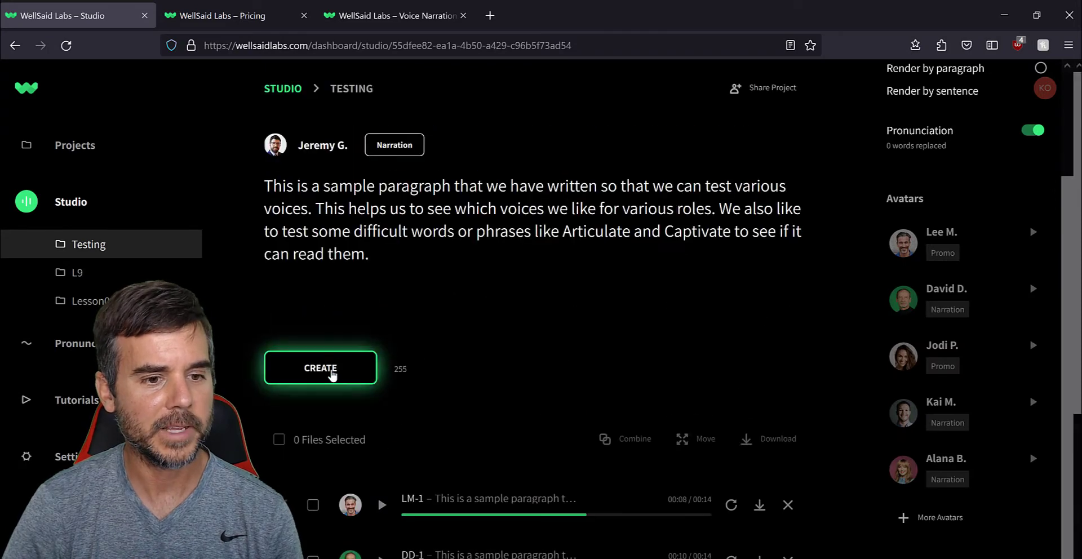
{"action": "left_click", "coordinate": [331, 372]}
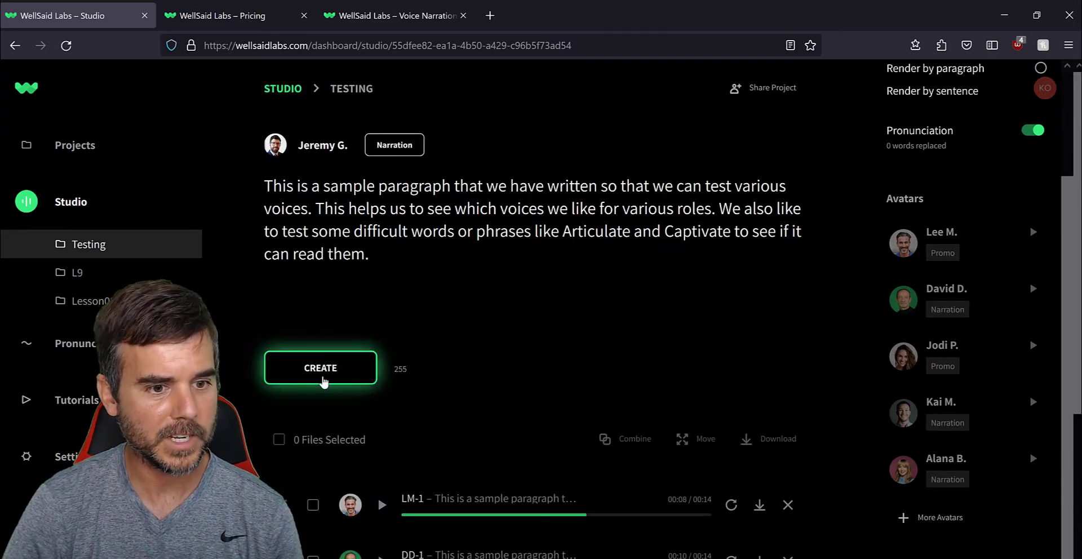
{"action": "left_click", "coordinate": [324, 381]}
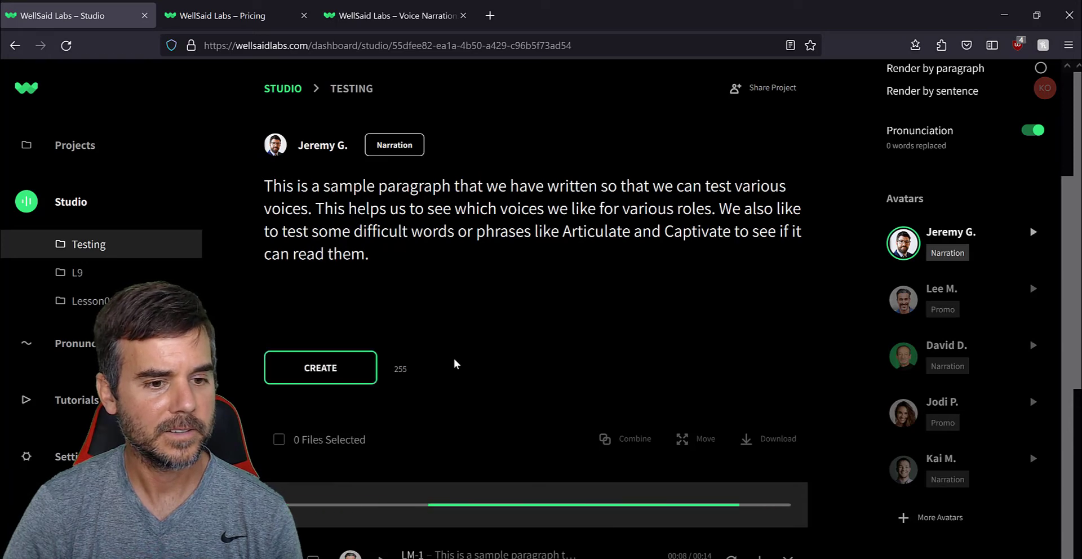
Play the new JG-1 clip and restart it once it finishes.
{"action": "scroll", "coordinate": [496, 316], "scroll_direction": "down", "scroll_amount": 3}
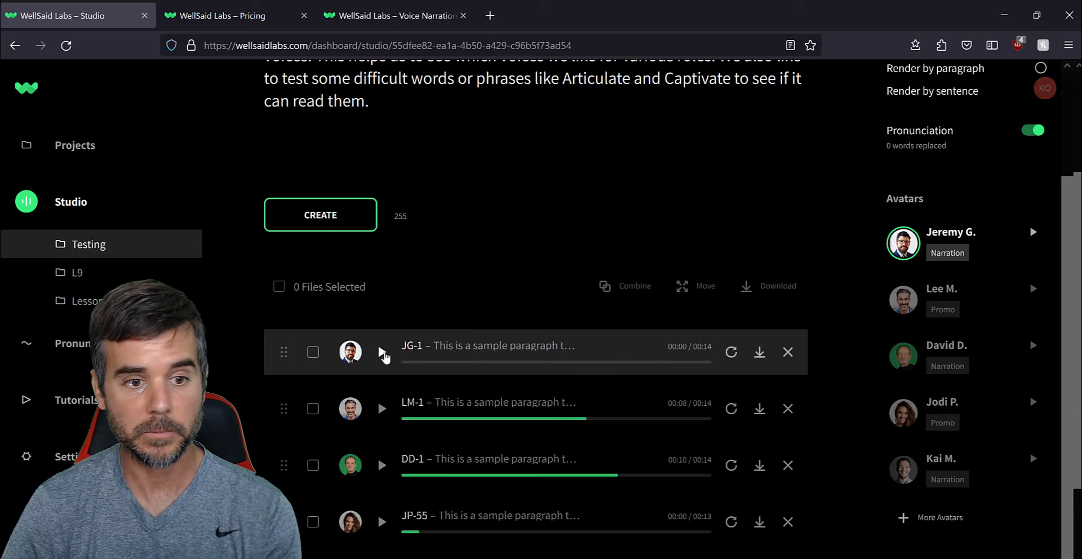
{"action": "left_click", "coordinate": [383, 353]}
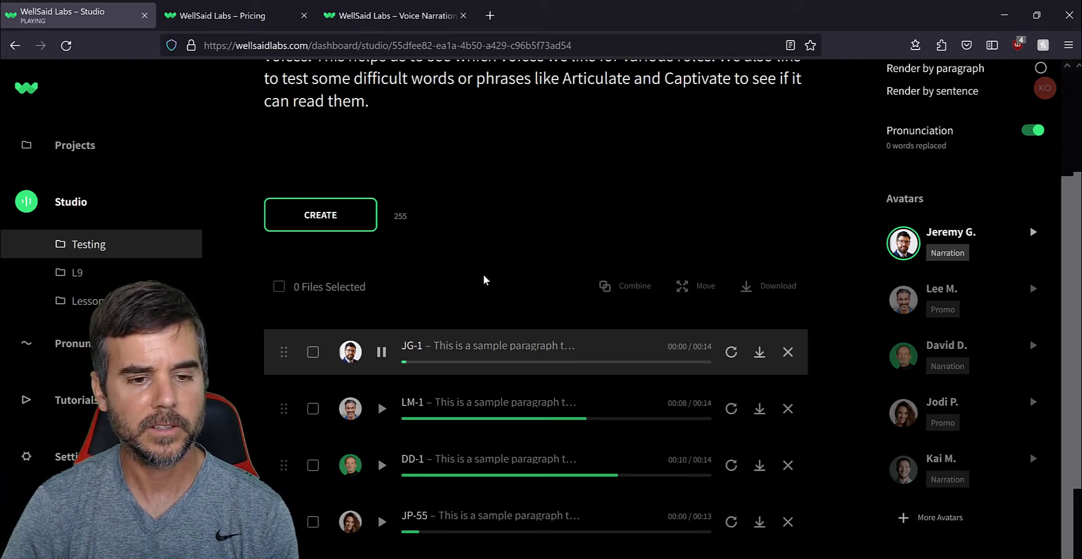
{"action": "scroll", "coordinate": [483, 275], "scroll_direction": "up", "scroll_amount": 3}
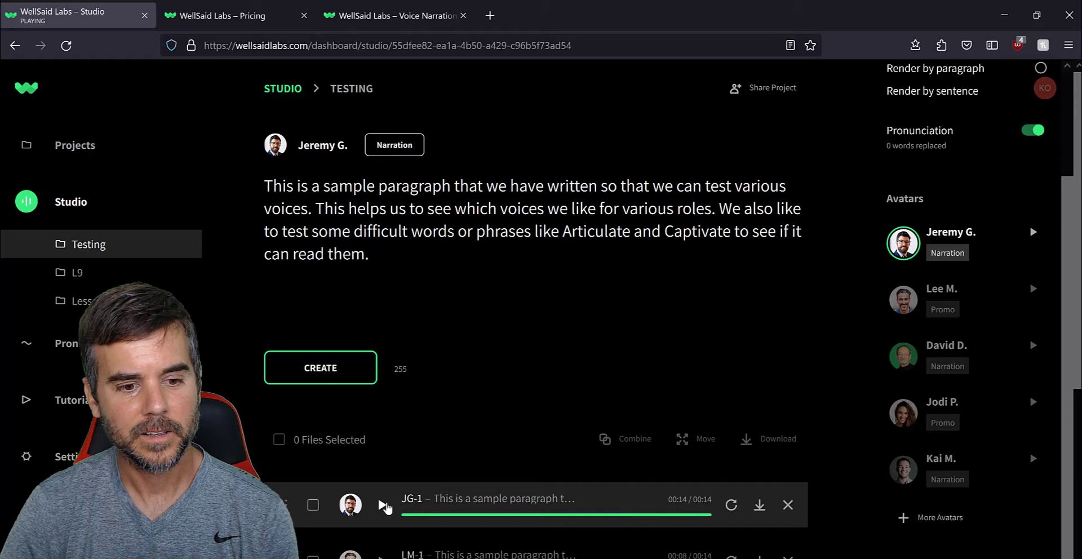
{"action": "left_click", "coordinate": [383, 506]}
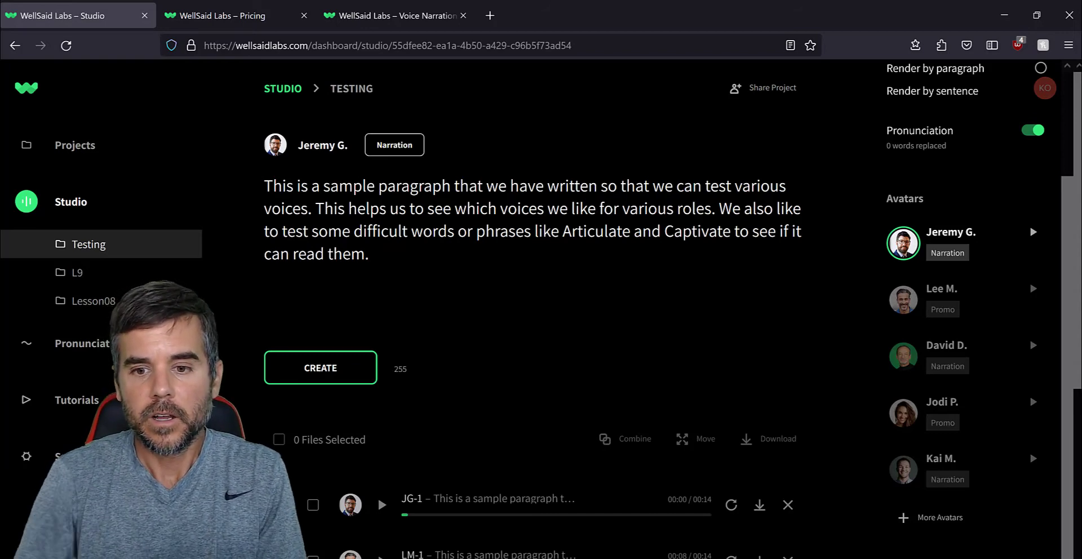
{"action": "scroll", "coordinate": [517, 308], "scroll_direction": "down", "scroll_amount": 3}
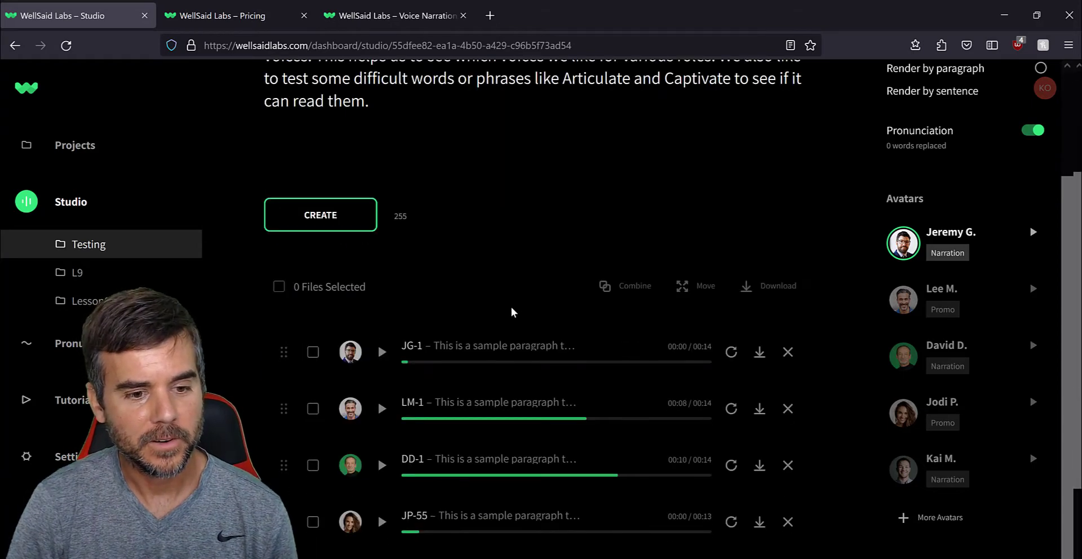
{"action": "scroll", "coordinate": [513, 313], "scroll_direction": "up", "scroll_amount": 1}
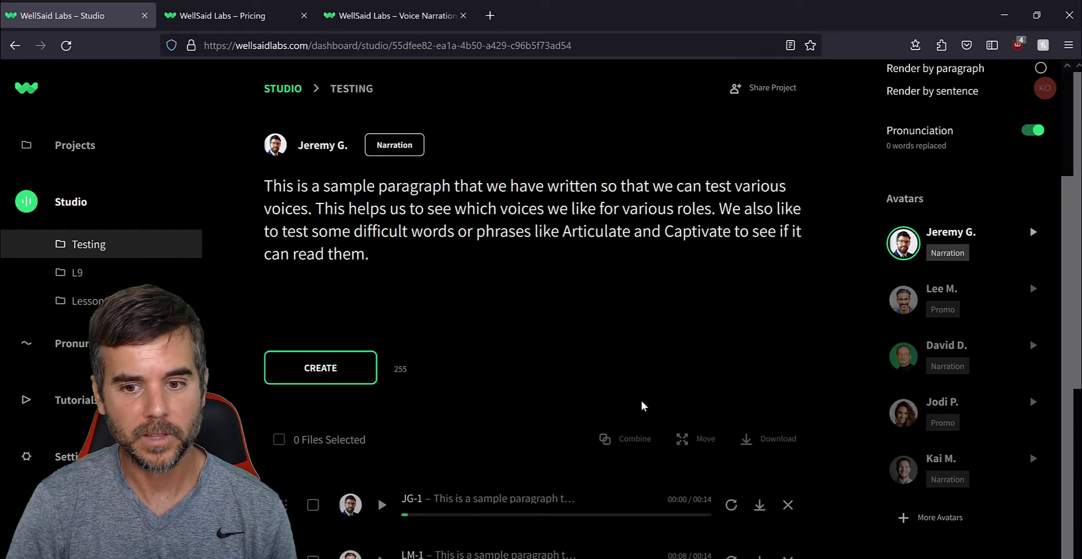
{"action": "left_click", "coordinate": [927, 524]}
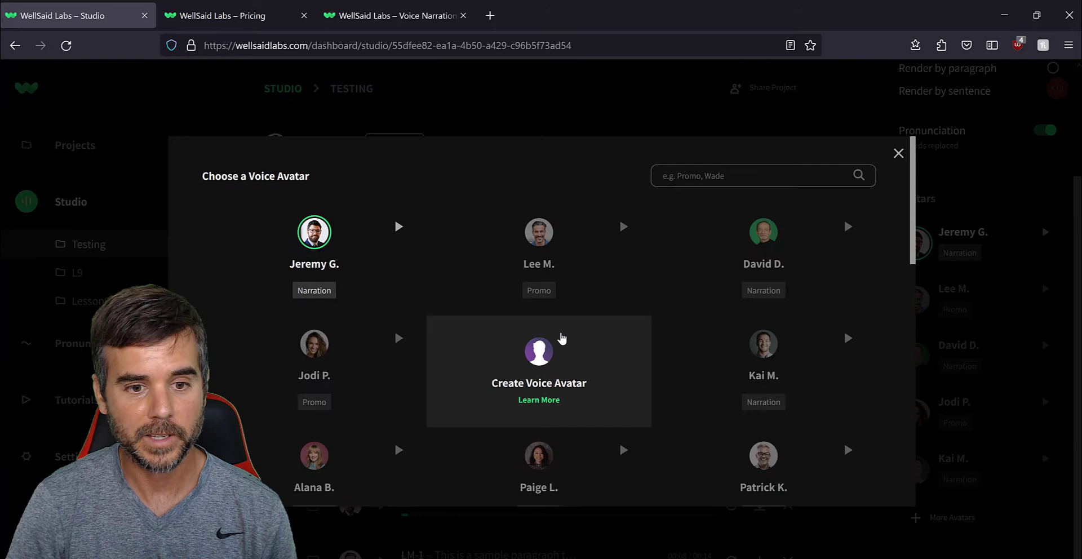
{"action": "scroll", "coordinate": [547, 333], "scroll_direction": "down", "scroll_amount": 3}
{"action": "scroll", "coordinate": [542, 326], "scroll_direction": "down", "scroll_amount": 3}
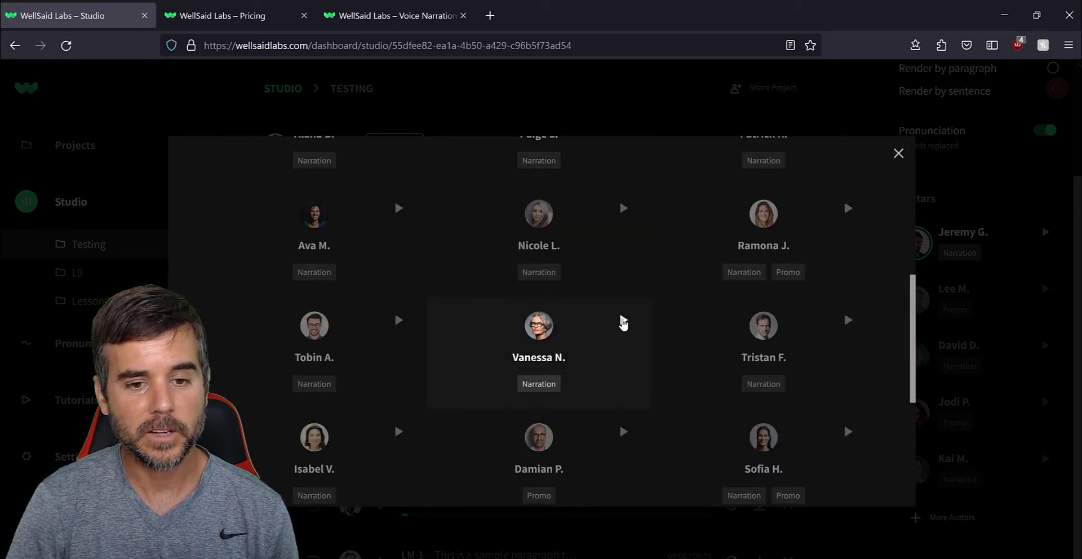
{"action": "left_click", "coordinate": [623, 321]}
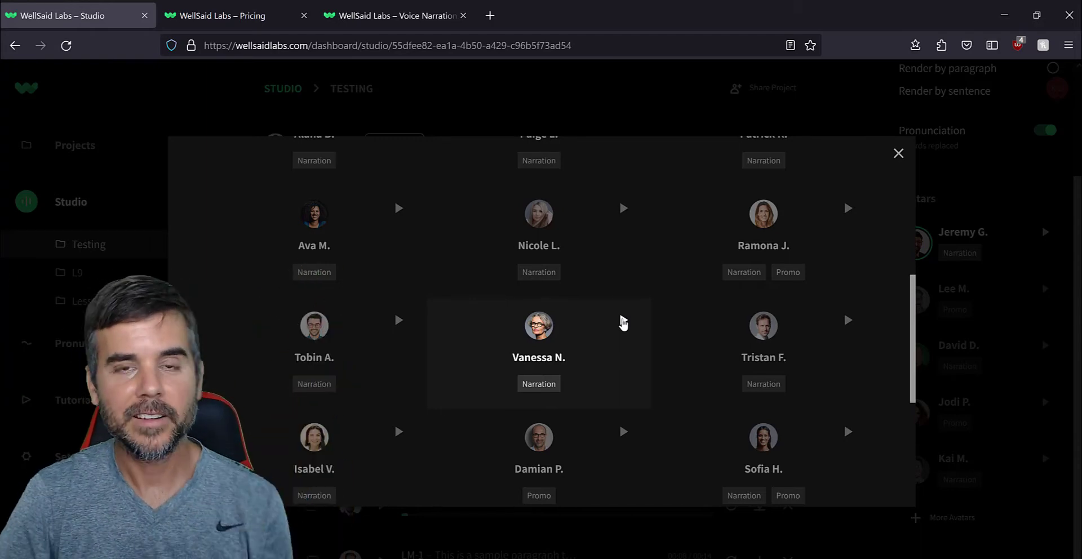
{"action": "left_click", "coordinate": [899, 155]}
{"action": "scroll", "coordinate": [601, 416], "scroll_direction": "down", "scroll_amount": 2}
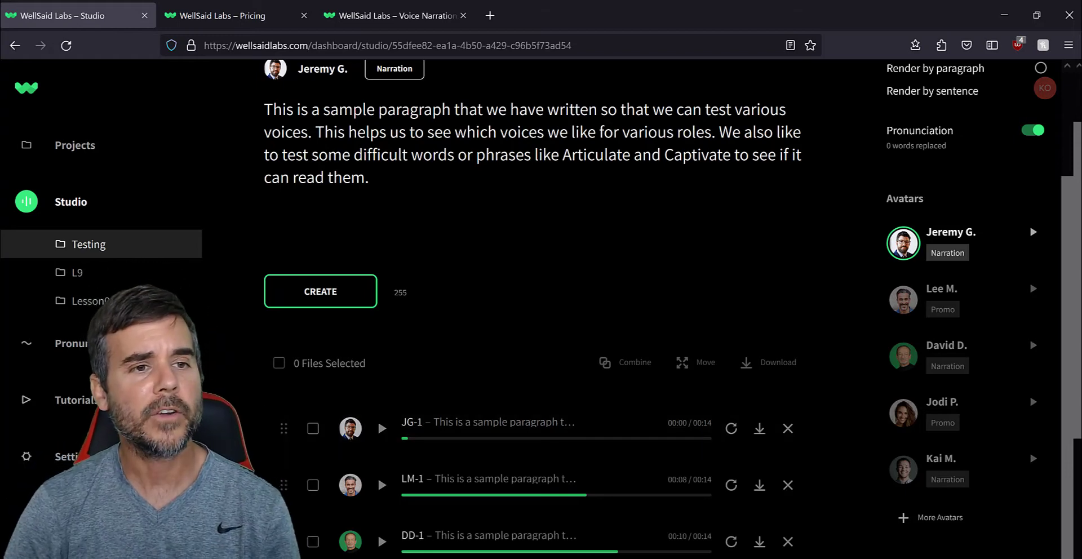
Switch to the Pricing tab and highlight the 4 Voice Avatars plan allowance.
{"action": "left_click", "coordinate": [213, 17]}
{"action": "scroll", "coordinate": [383, 234], "scroll_direction": "down", "scroll_amount": 4}
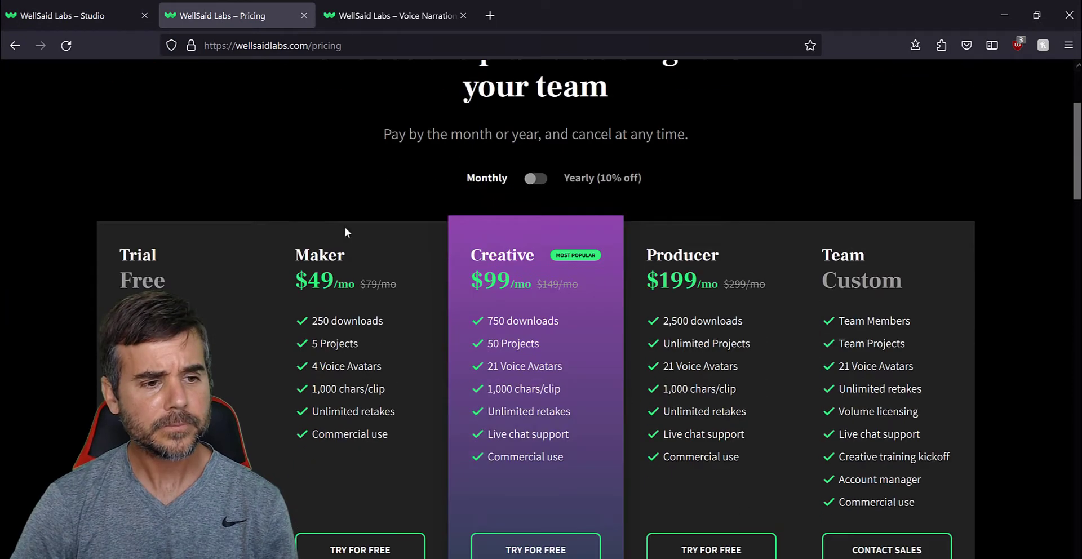
{"action": "scroll", "coordinate": [248, 210], "scroll_direction": "up", "scroll_amount": 1}
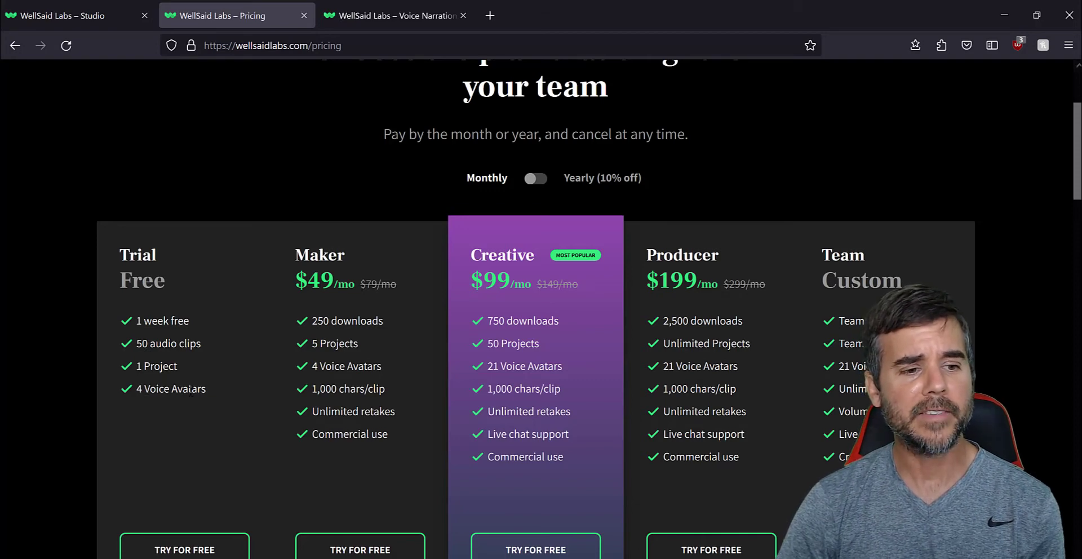
{"action": "left_click_drag", "start_coordinate": [202, 391], "coordinate": [138, 393]}
{"action": "left_click", "coordinate": [139, 389]}
{"action": "left_click", "coordinate": [139, 393]}
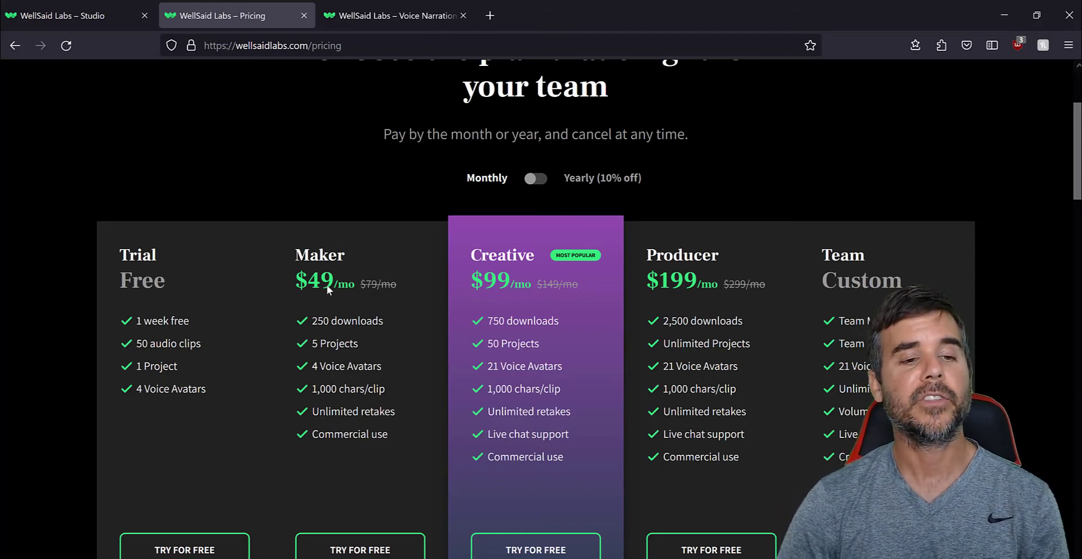
{"action": "left_click_drag", "start_coordinate": [333, 287], "coordinate": [311, 288]}
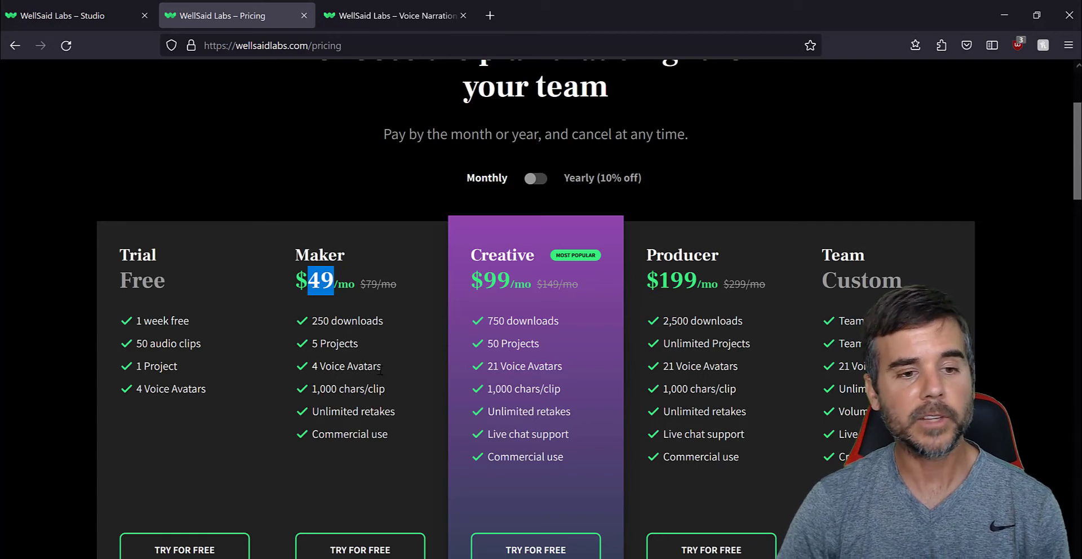
{"action": "left_click_drag", "start_coordinate": [382, 371], "coordinate": [311, 373]}
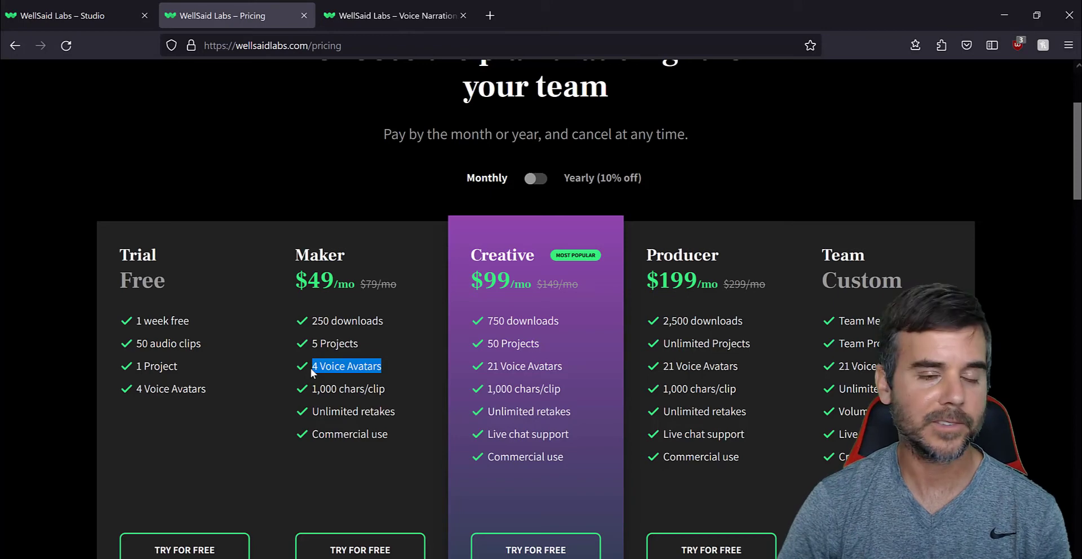
{"action": "left_click", "coordinate": [312, 372]}
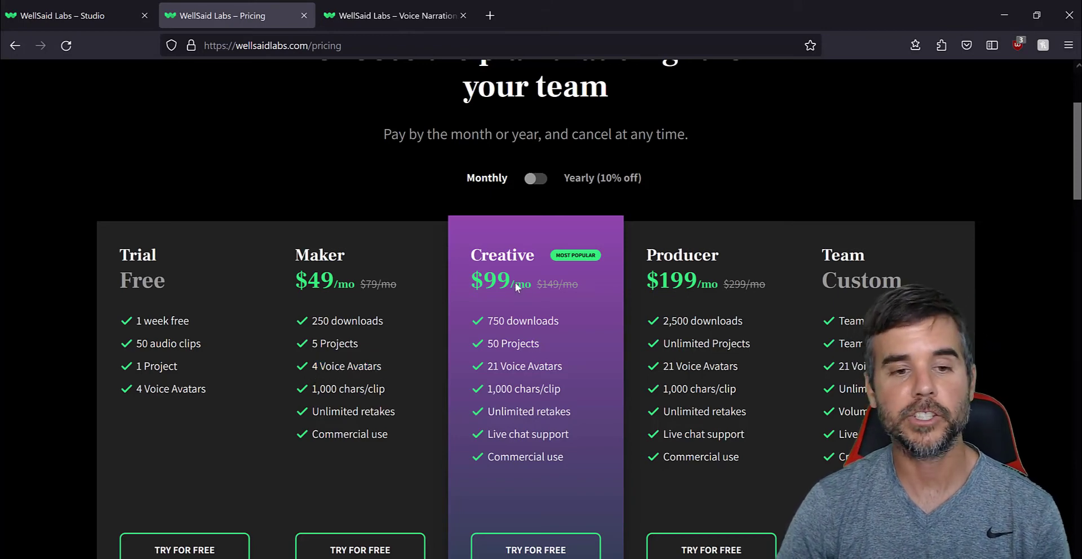
{"action": "left_click_drag", "start_coordinate": [473, 258], "coordinate": [536, 259]}
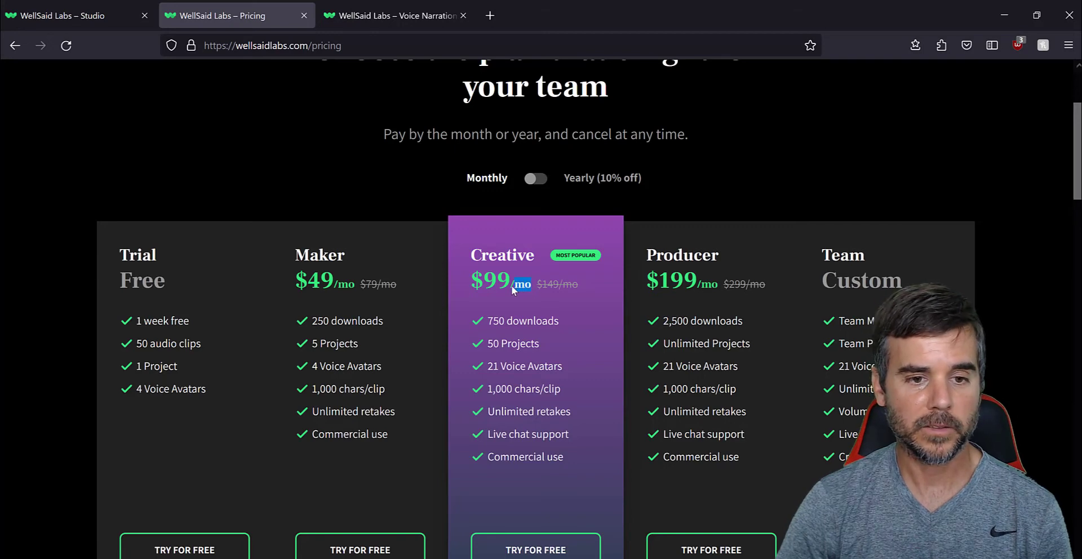
{"action": "left_click", "coordinate": [478, 287]}
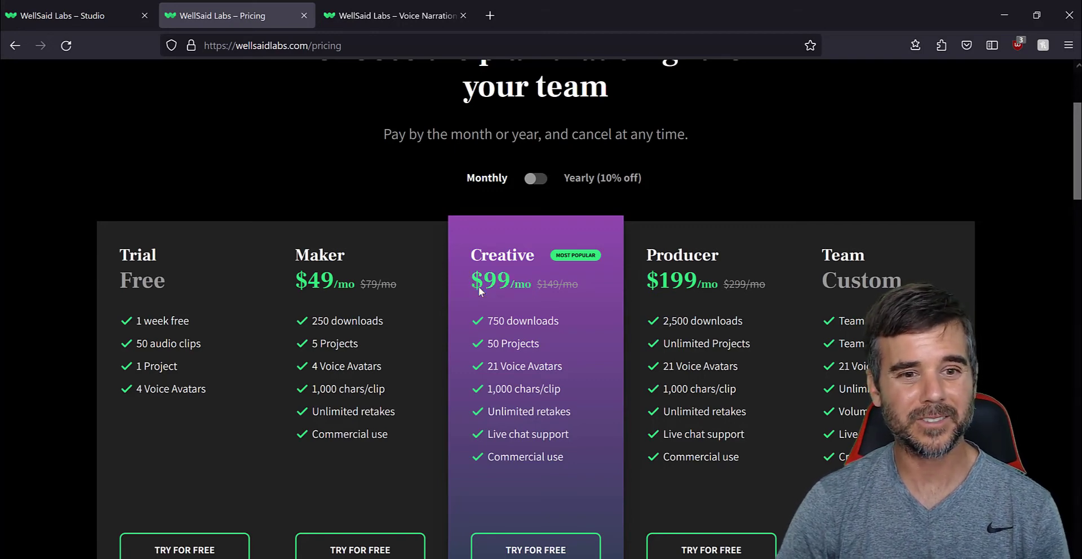
{"action": "left_click", "coordinate": [513, 286]}
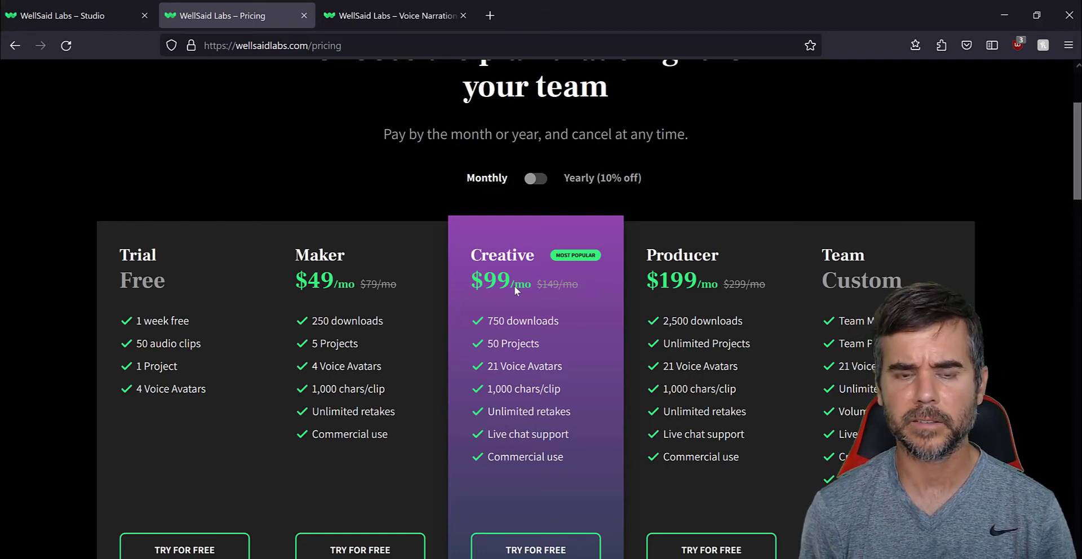
Highlight the Trial plan name and the word 'plan' in the heading, then scroll the page.
{"action": "scroll", "coordinate": [514, 286], "scroll_direction": "up", "scroll_amount": 3}
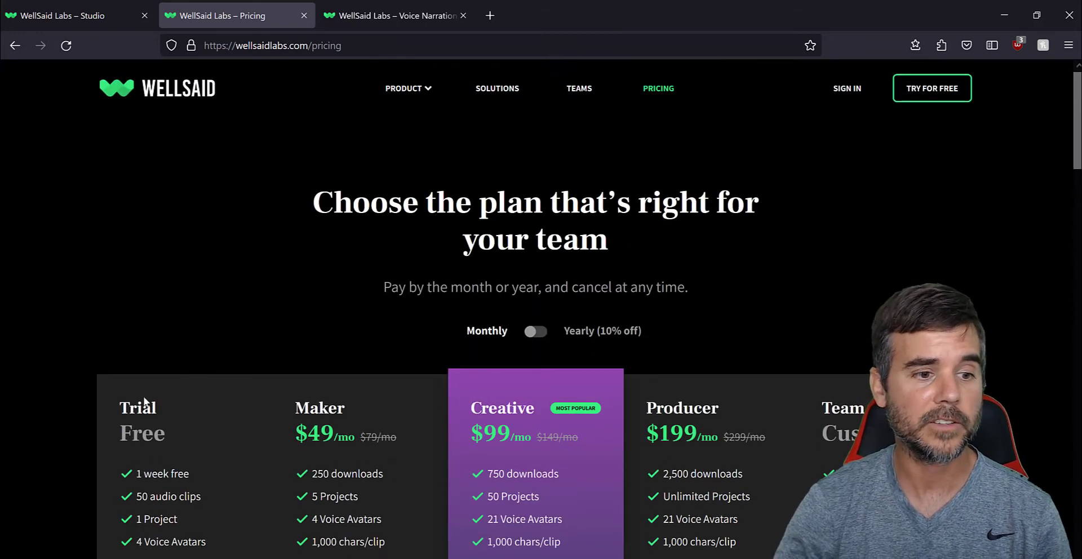
{"action": "left_click_drag", "start_coordinate": [157, 408], "coordinate": [119, 408]}
{"action": "left_click", "coordinate": [456, 266]}
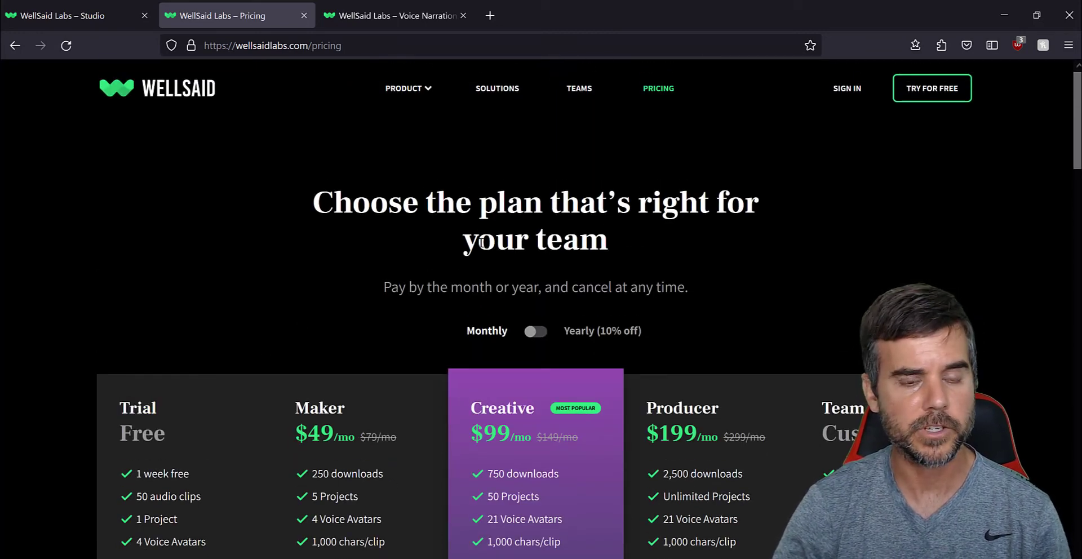
{"action": "double_click", "coordinate": [536, 203]}
{"action": "left_click", "coordinate": [536, 203]}
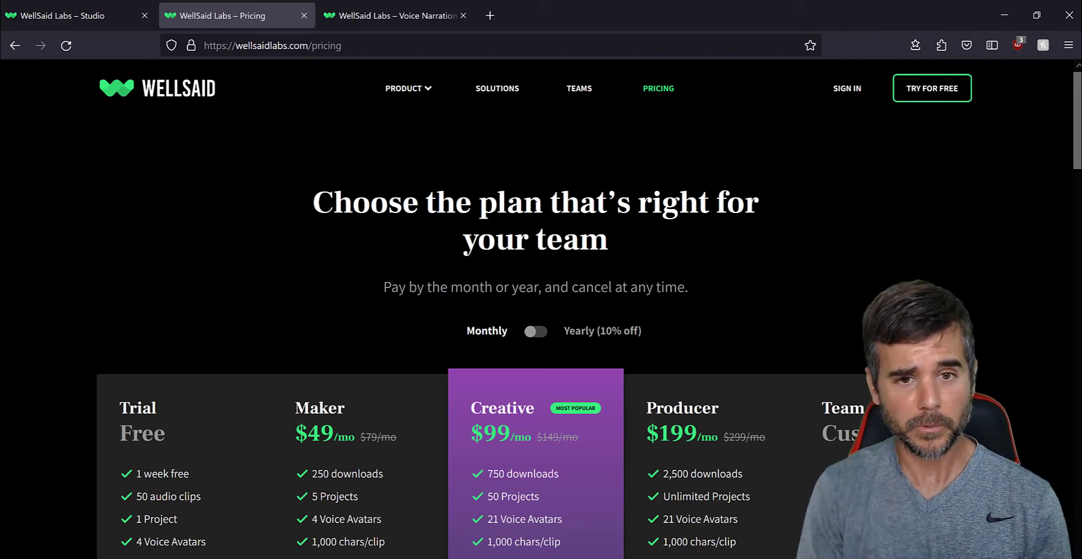
{"action": "scroll", "coordinate": [543, 274], "scroll_direction": "down", "scroll_amount": 20}
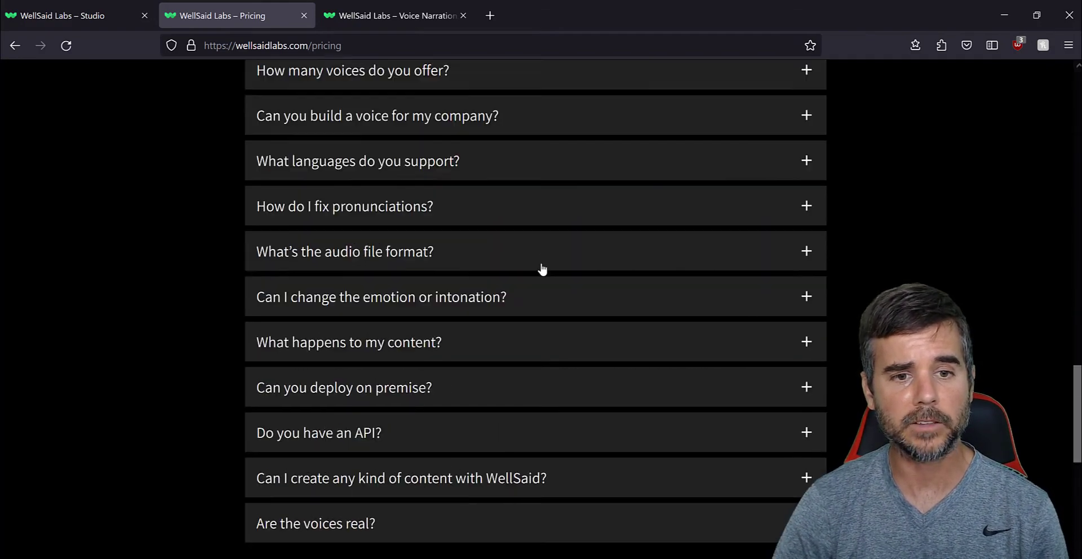
{"action": "scroll", "coordinate": [542, 270], "scroll_direction": "up", "scroll_amount": 15}
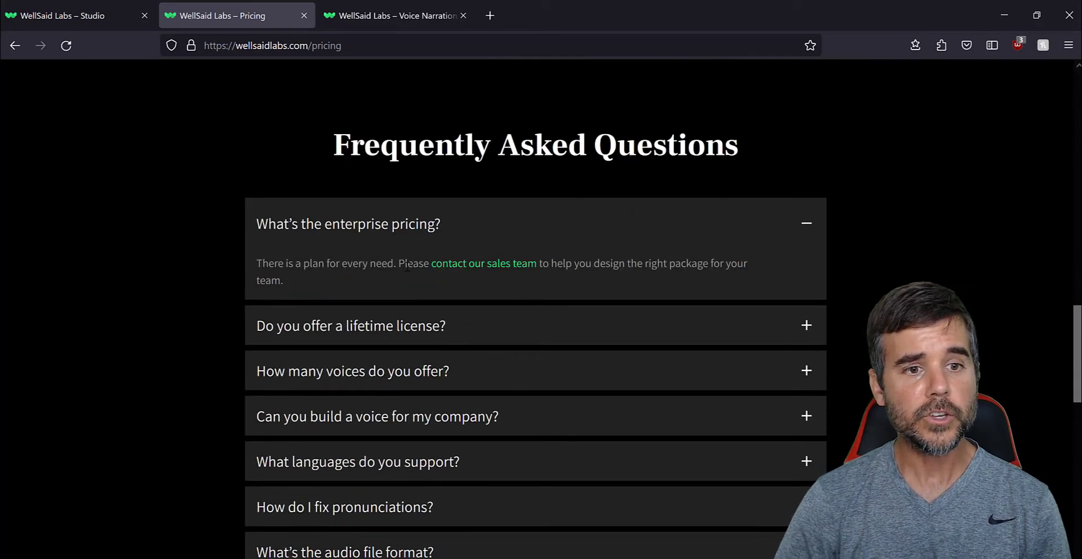
{"action": "scroll", "coordinate": [407, 267], "scroll_direction": "down", "scroll_amount": 12}
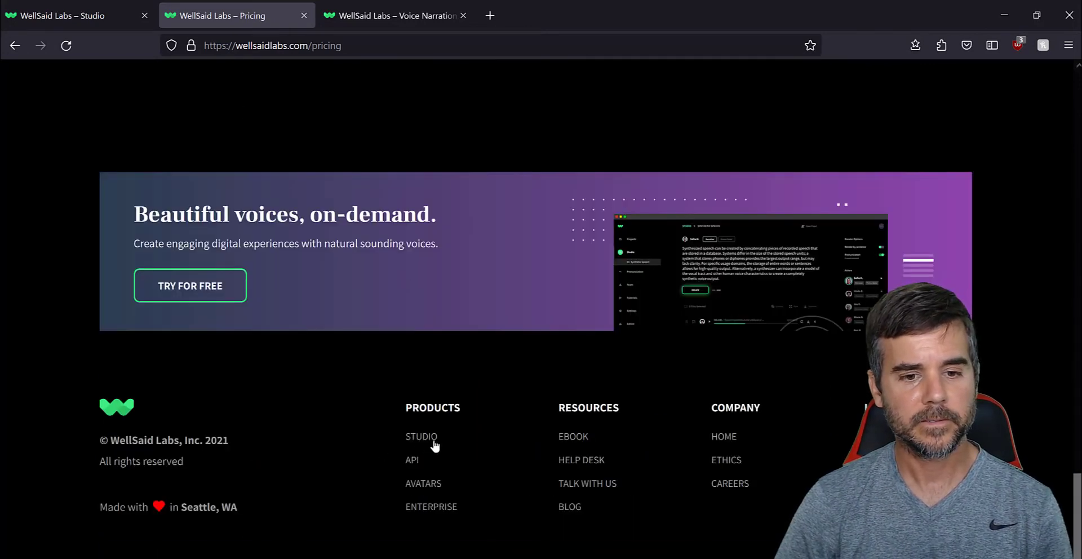
Browse the Help Desk, go back to pricing, and open the TALK WITH US teams page.
{"action": "left_click", "coordinate": [582, 463]}
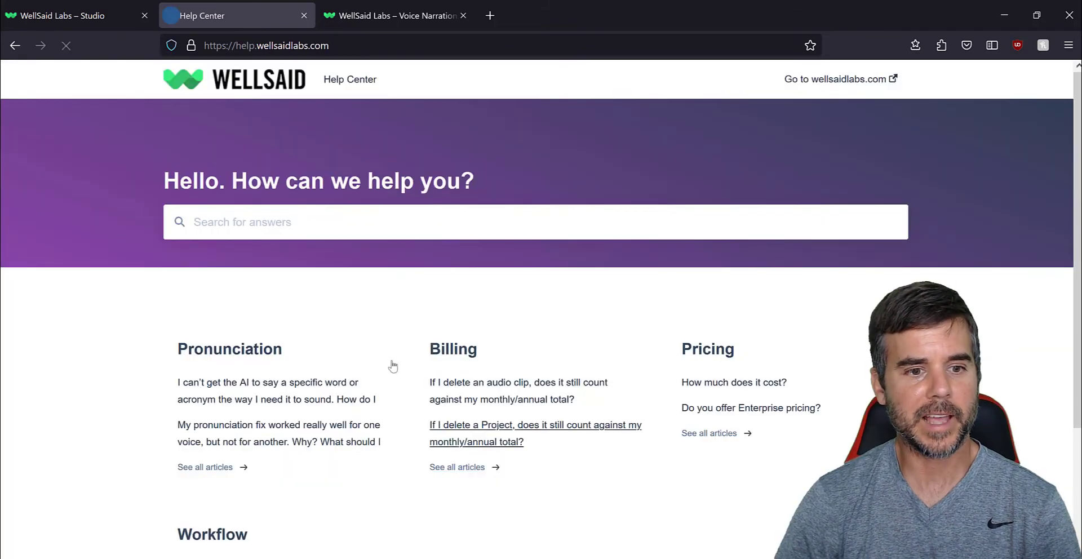
{"action": "scroll", "coordinate": [394, 361], "scroll_direction": "down", "scroll_amount": 3}
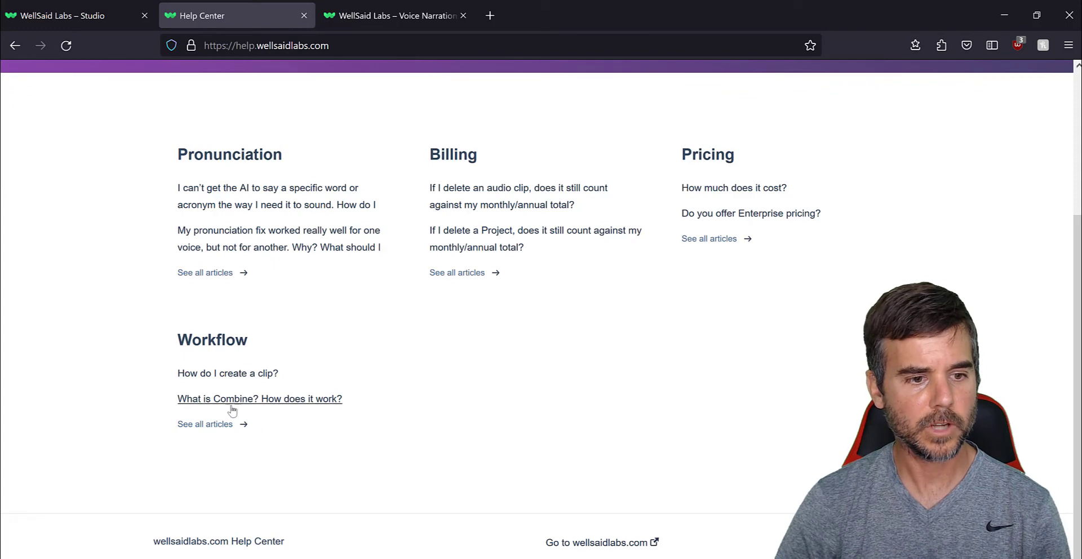
{"action": "scroll", "coordinate": [230, 237], "scroll_direction": "up", "scroll_amount": 2}
{"action": "scroll", "coordinate": [231, 234], "scroll_direction": "up", "scroll_amount": 1}
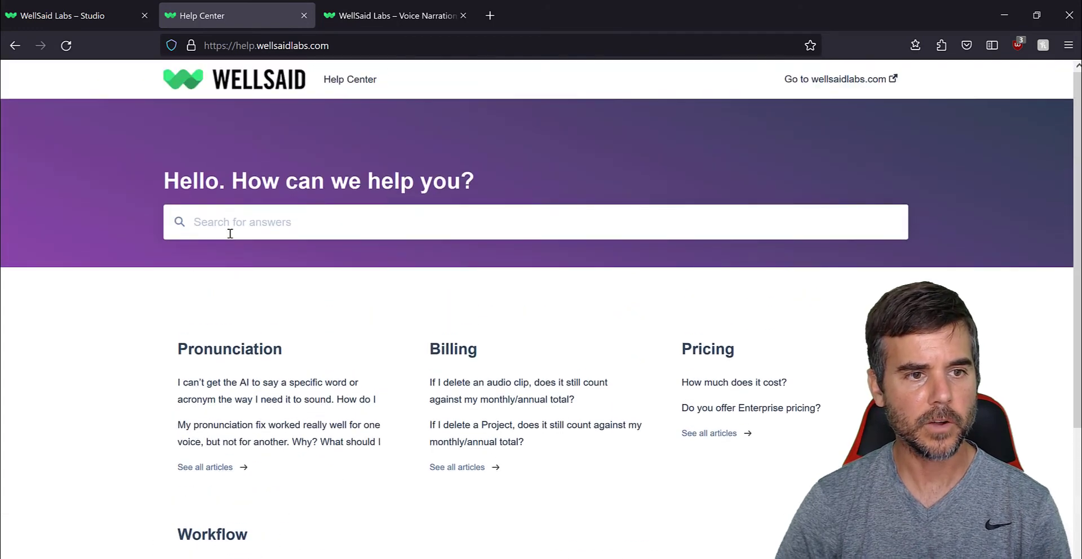
{"action": "left_click", "coordinate": [15, 46]}
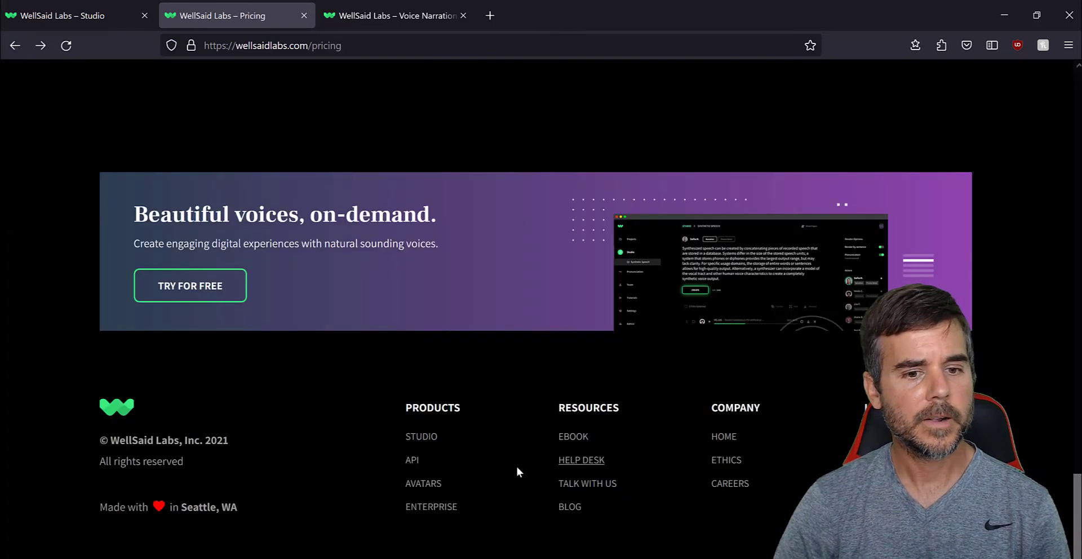
{"action": "left_click", "coordinate": [582, 485]}
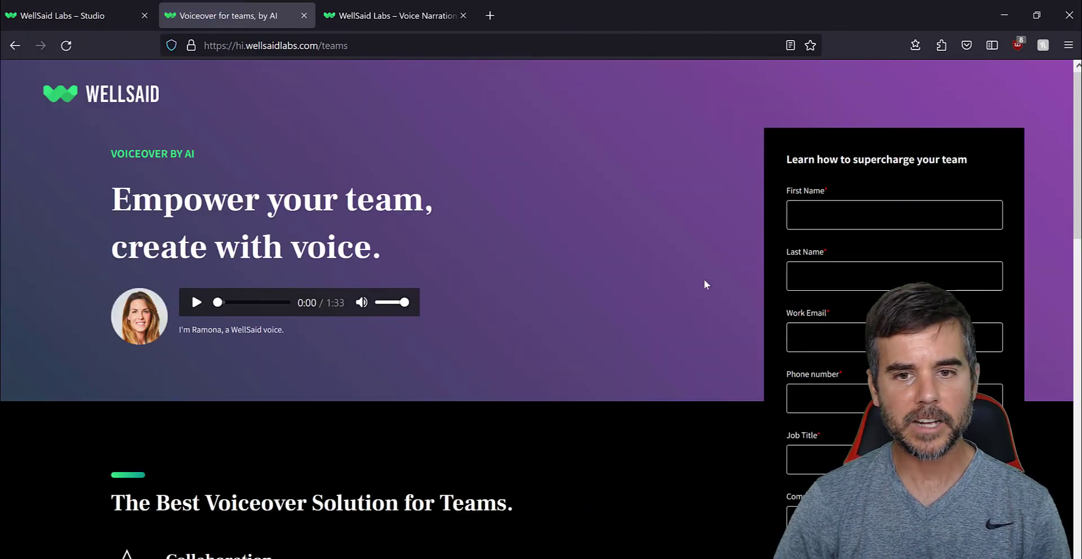
Open and dismiss the 'How can we help?' dropdown, then scroll through the teams page testimonials.
{"action": "scroll", "coordinate": [705, 279], "scroll_direction": "down", "scroll_amount": 1}
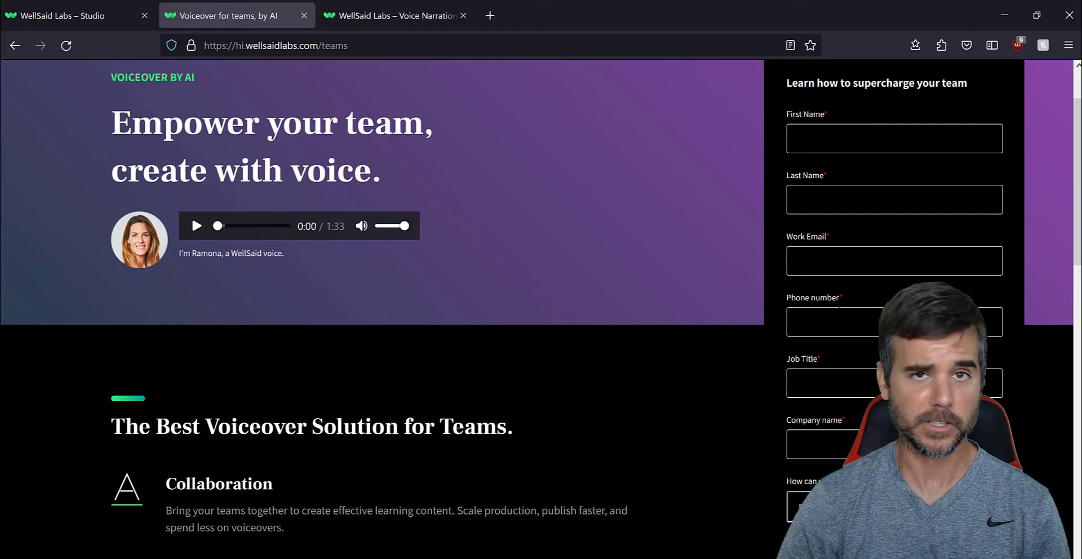
{"action": "left_click", "coordinate": [800, 506]}
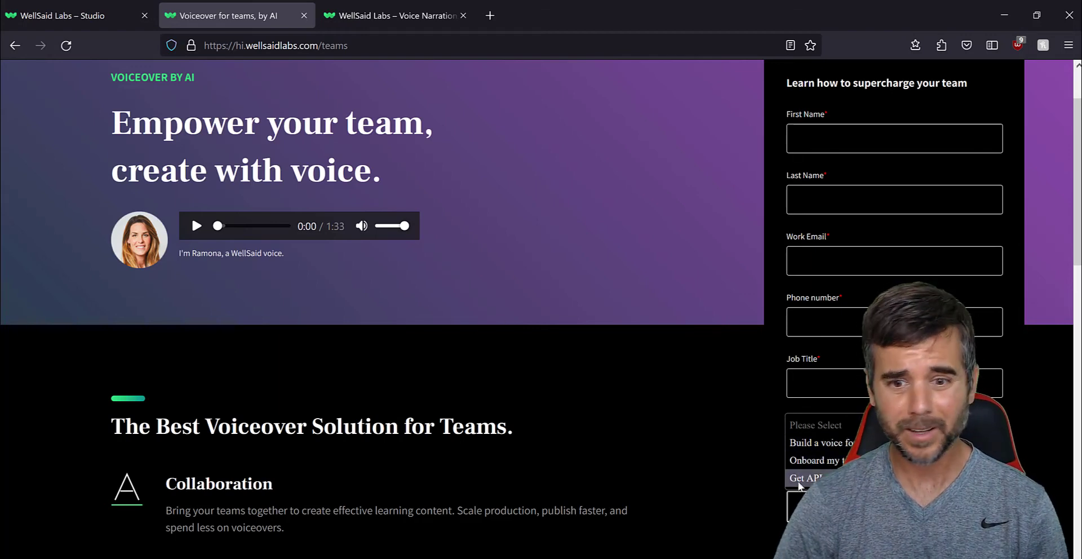
{"action": "left_click", "coordinate": [719, 479]}
{"action": "scroll", "coordinate": [495, 469], "scroll_direction": "down", "scroll_amount": 6}
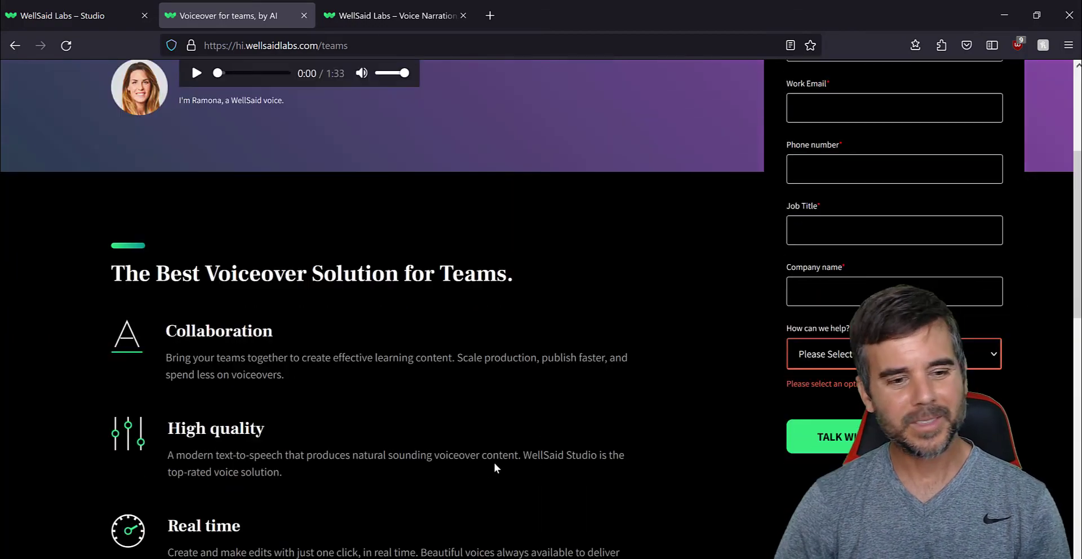
{"action": "scroll", "coordinate": [510, 452], "scroll_direction": "down", "scroll_amount": 6}
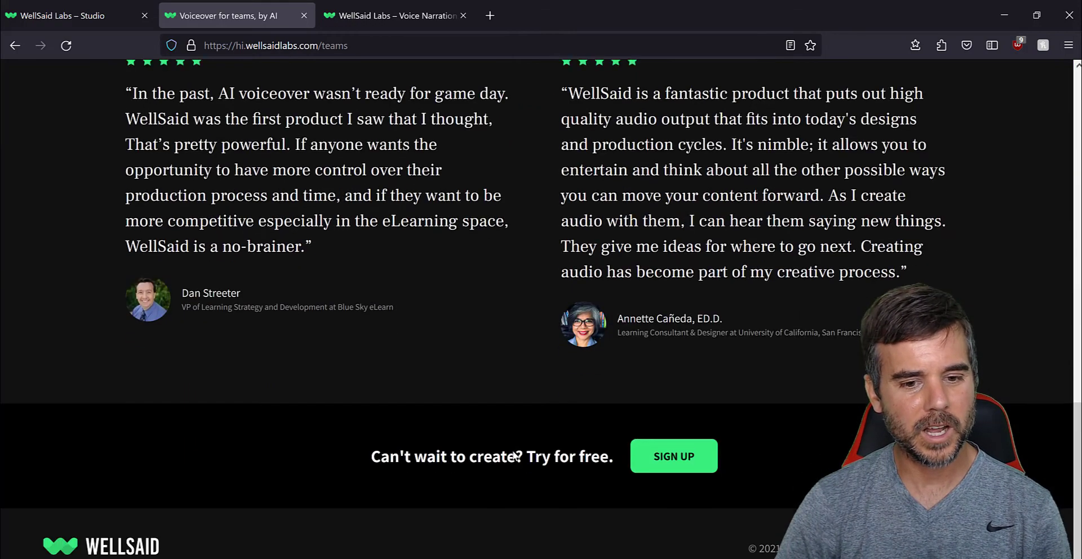
{"action": "scroll", "coordinate": [513, 451], "scroll_direction": "up", "scroll_amount": 20}
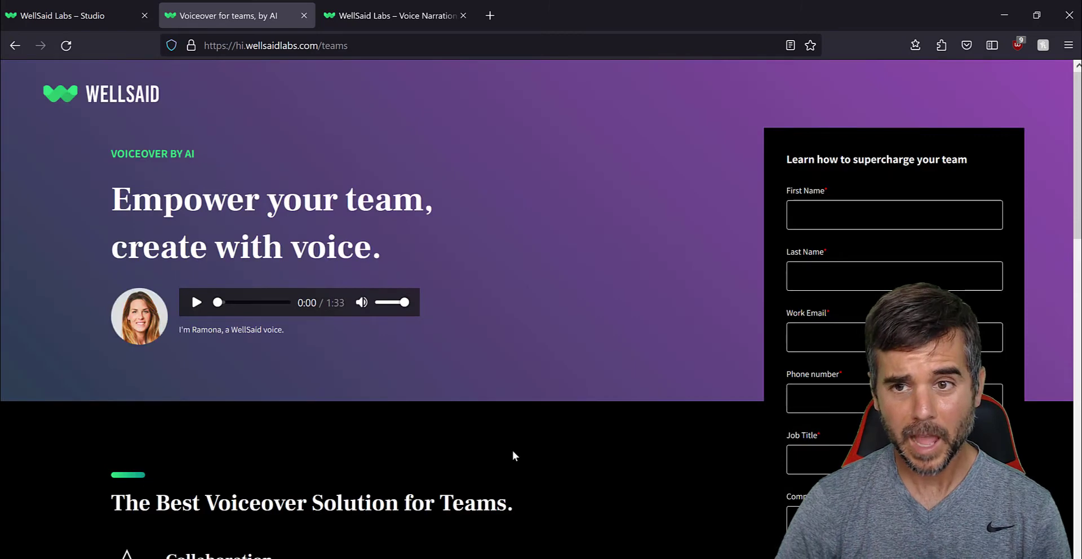
{"action": "left_click", "coordinate": [14, 45]}
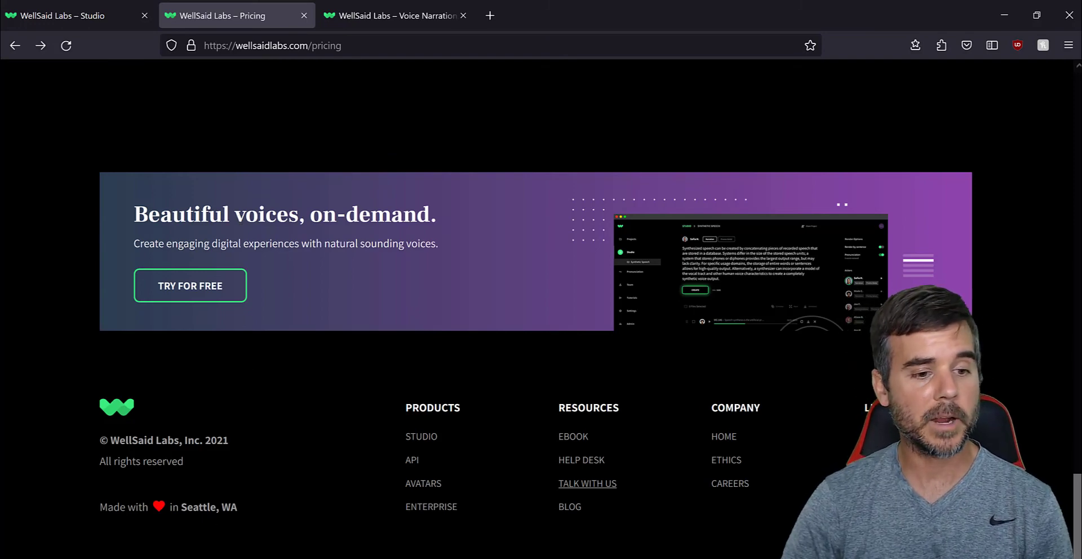
{"action": "left_click_drag", "start_coordinate": [238, 507], "coordinate": [180, 508]}
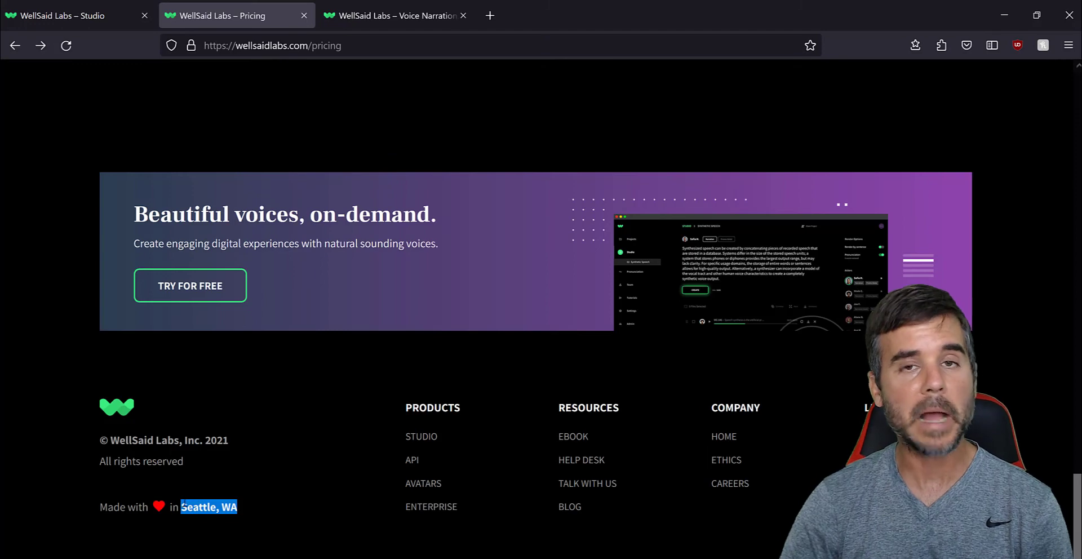
{"action": "left_click", "coordinate": [256, 503]}
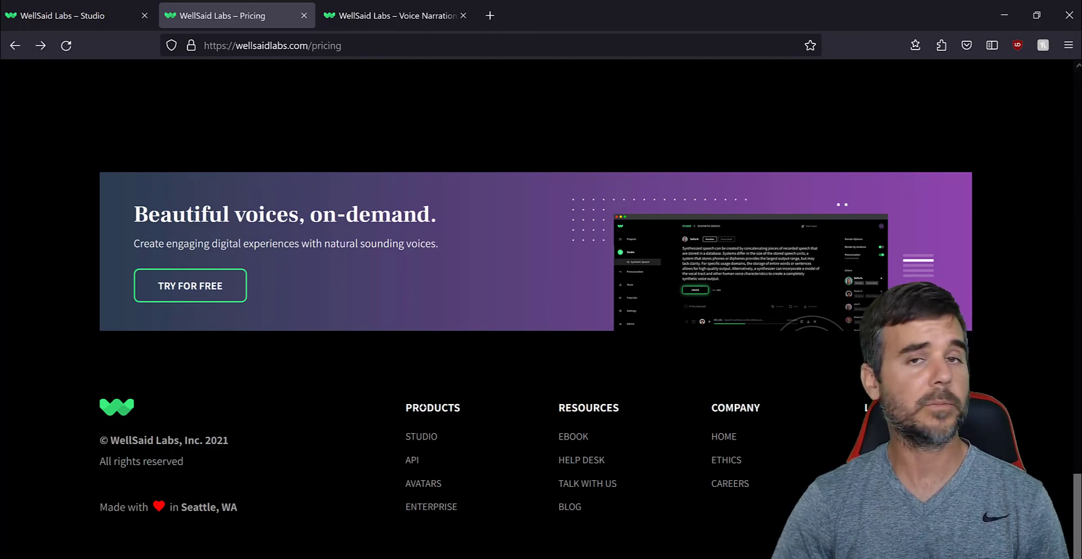
Leave the Voice Narration and Pricing pages for the Testing project's JG-1, LM-1, DD-1, JP-55 and KM-1 clips.
{"action": "scroll", "coordinate": [423, 407], "scroll_direction": "up", "scroll_amount": 15}
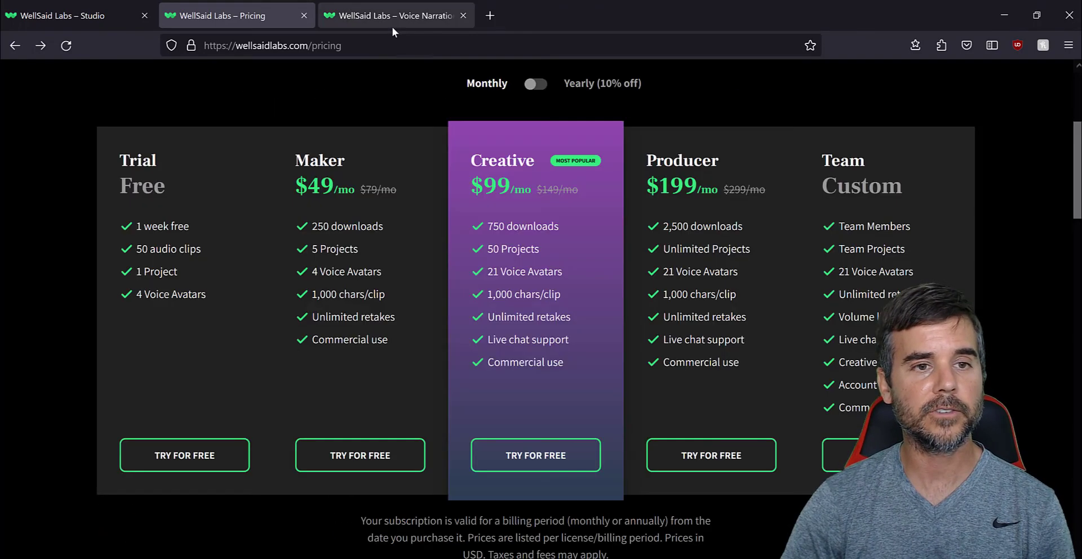
{"action": "left_click", "coordinate": [394, 16]}
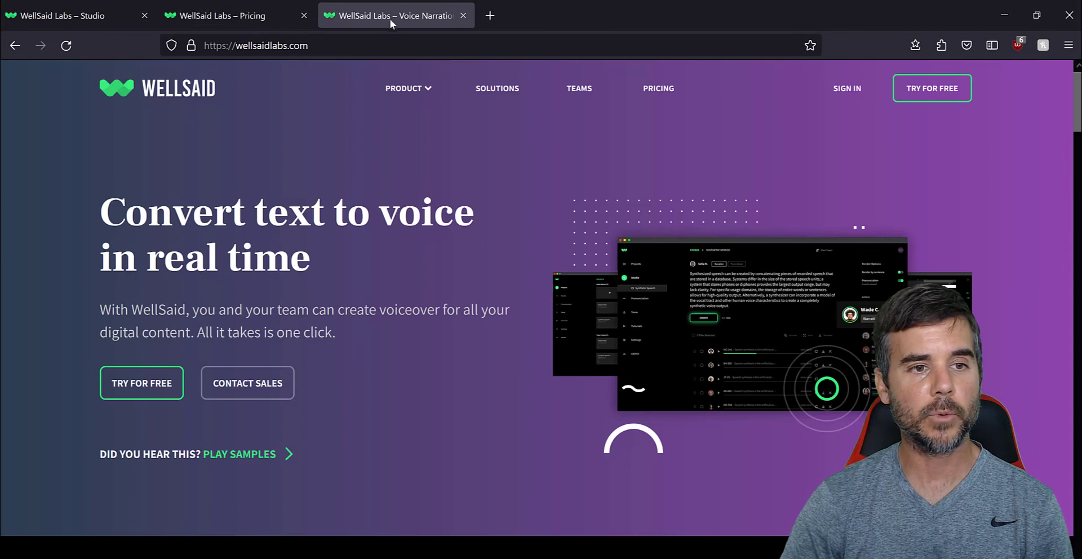
{"action": "left_click", "coordinate": [218, 22]}
{"action": "scroll", "coordinate": [339, 317], "scroll_direction": "down", "scroll_amount": 4}
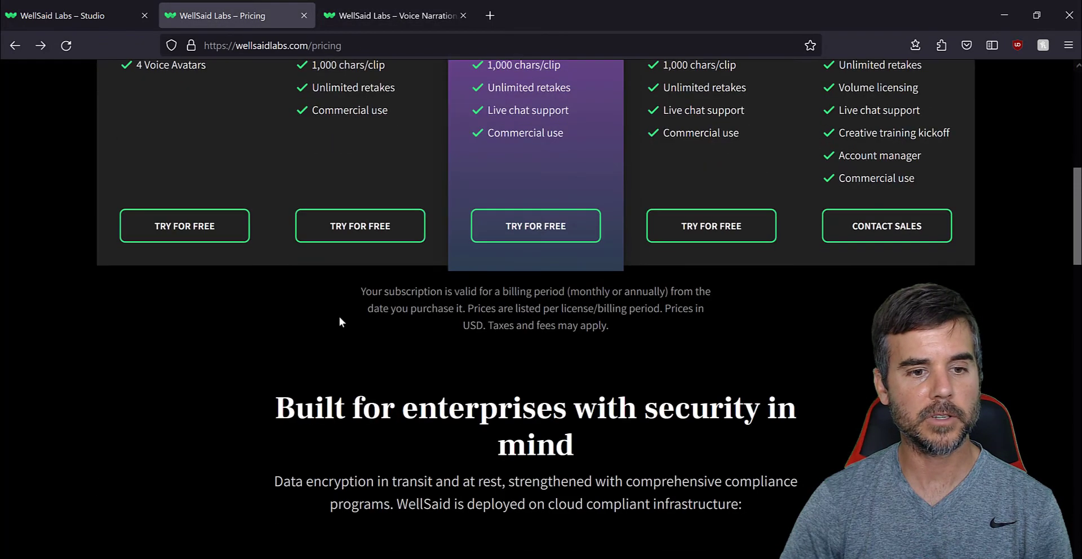
{"action": "left_click", "coordinate": [83, 22]}
{"action": "scroll", "coordinate": [352, 306], "scroll_direction": "down", "scroll_amount": 4}
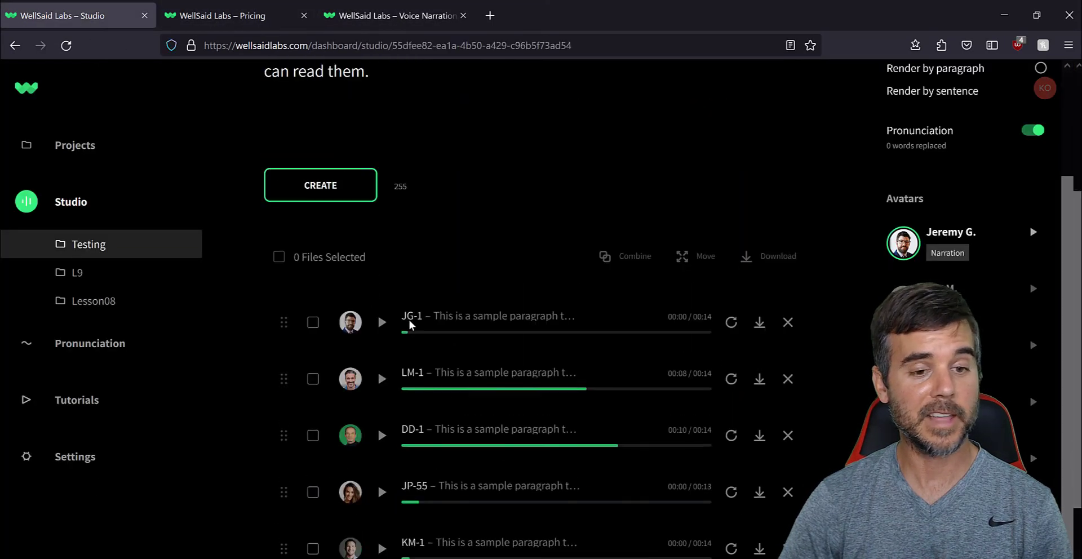